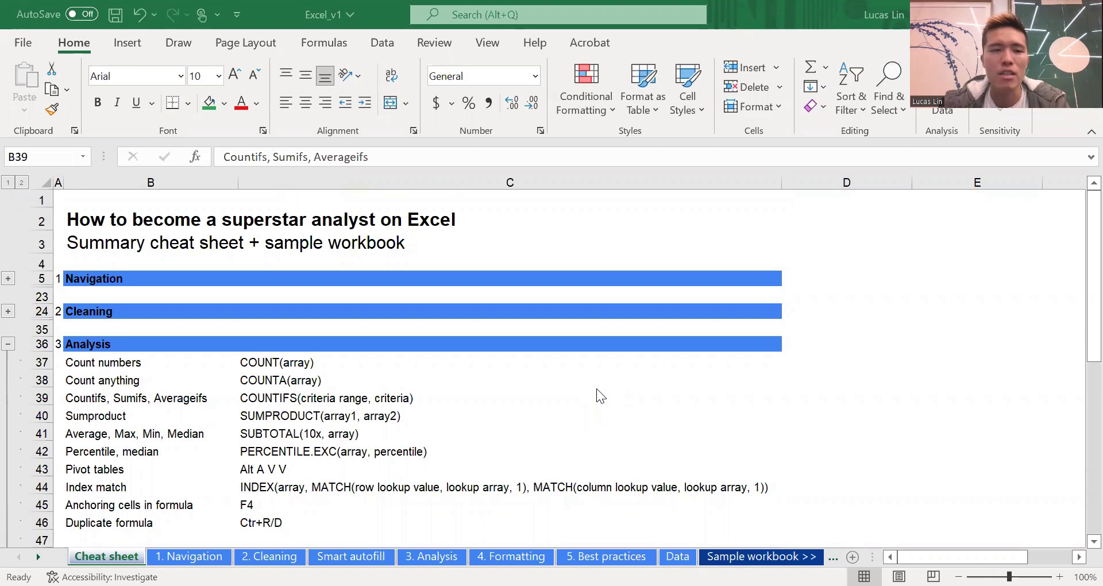
- Examine the Analysis functions and the advanced analysis and debugging topics listed on the cheat sheet
drag(127, 363, 281, 521)
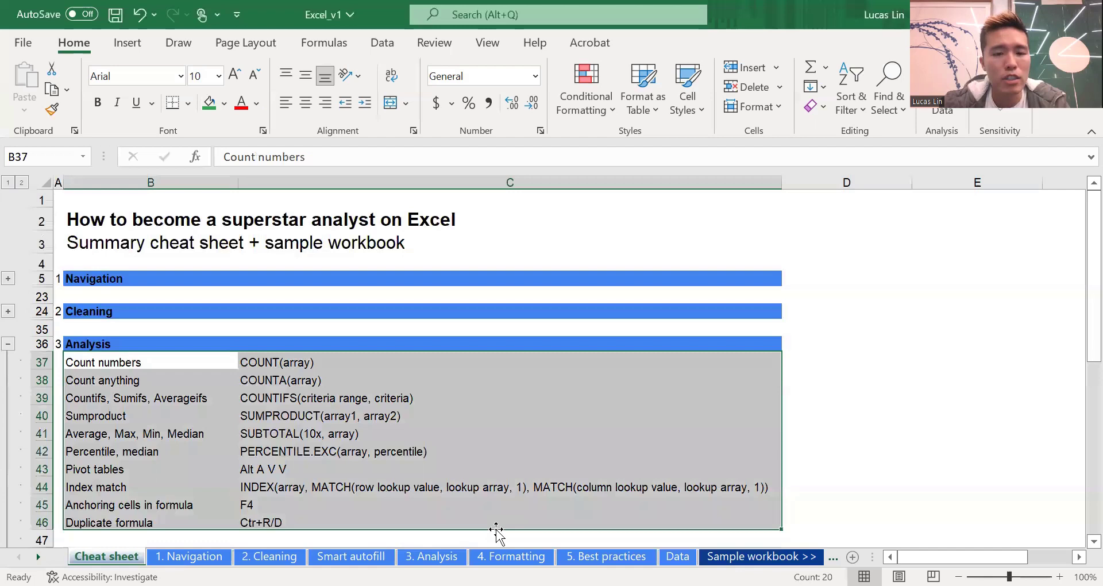
scroll(496, 531, down, 5)
drag(98, 282, 426, 521)
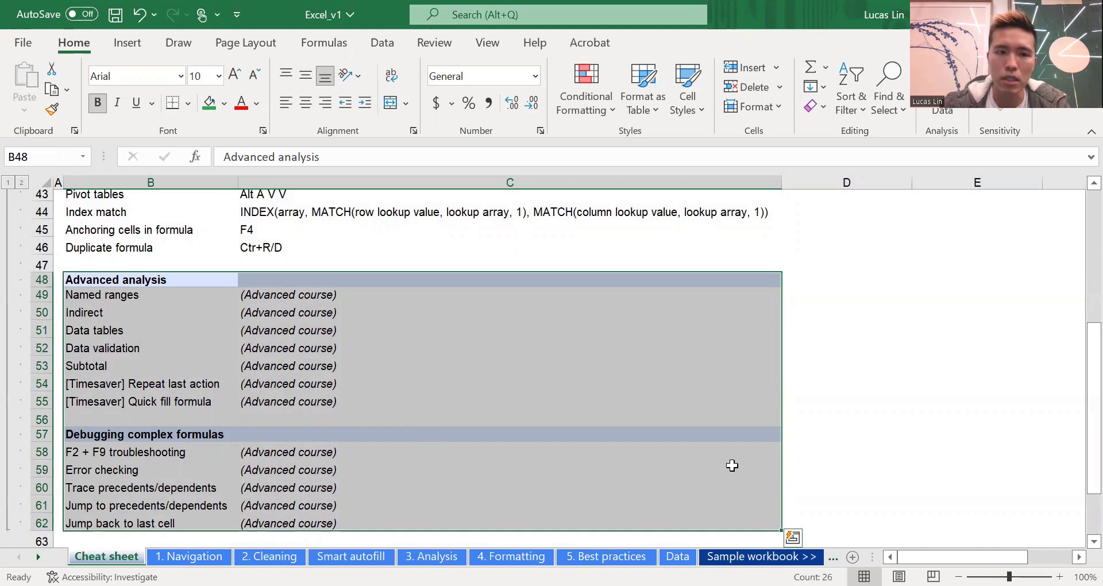
scroll(731, 466, up, 4)
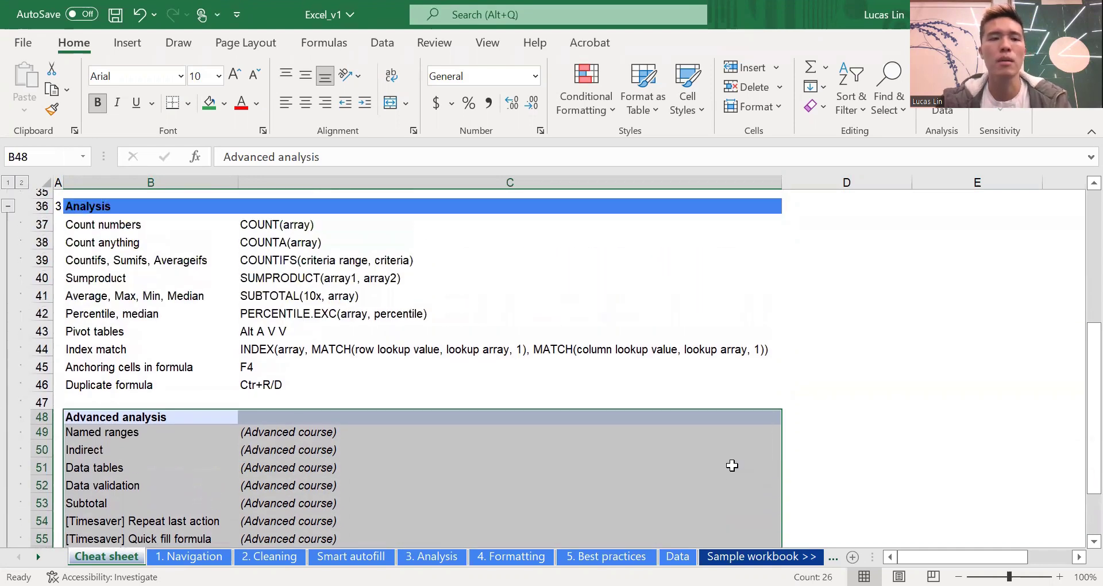
scroll(731, 465, up, 2)
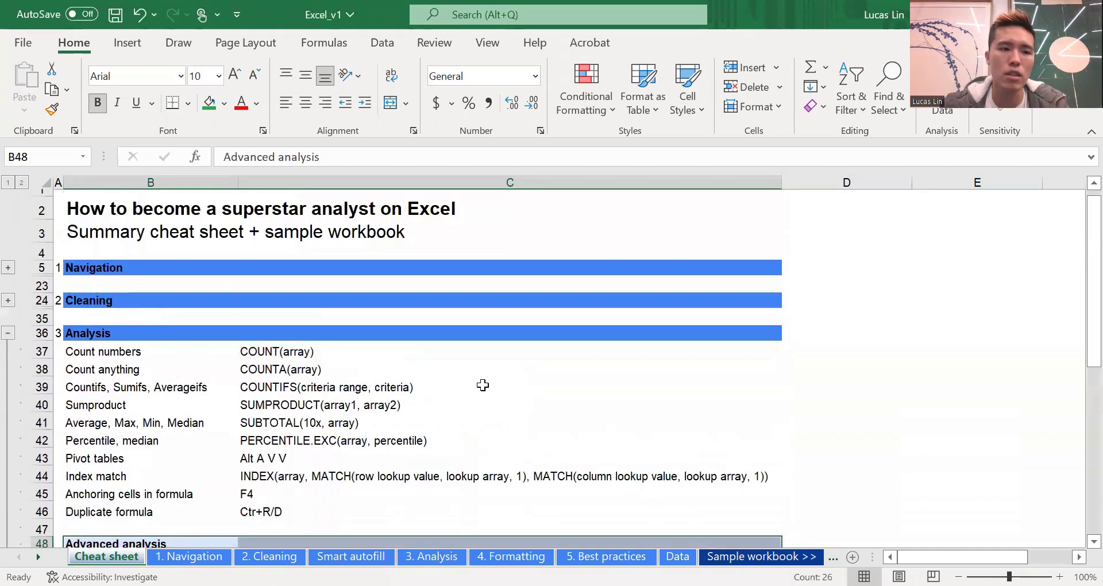
click(148, 354)
key(ctrl+shift+Down)
key(ctrl+shift+Right)
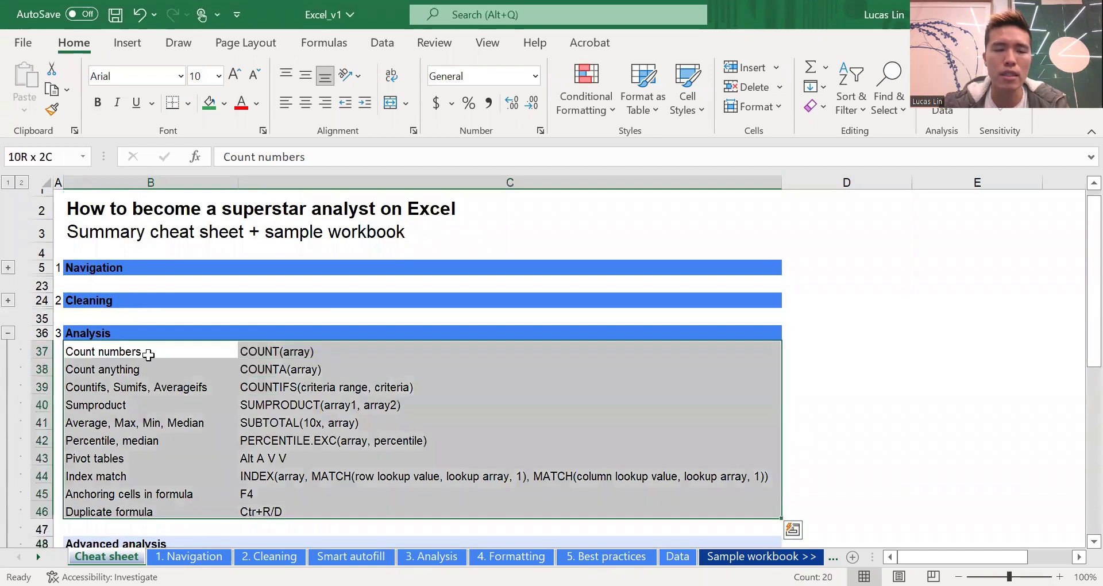
- Examine the Count numbers and Count anything entries with their formulas on the cheat sheet
click(148, 354)
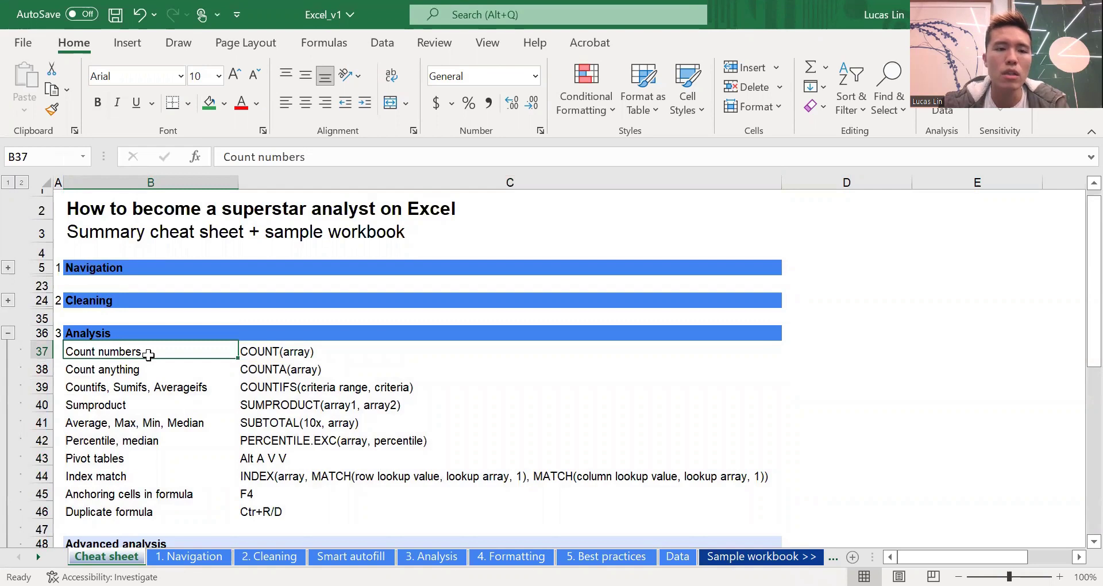
key(shift+Down)
key(shift+Right)
key(shift+Down)
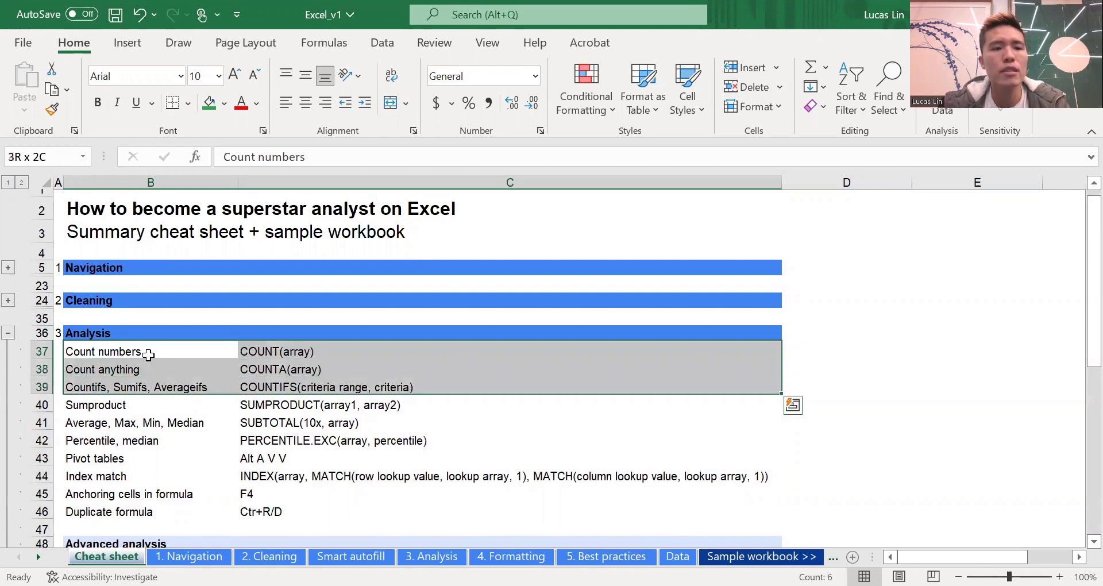
key(shift+Up)
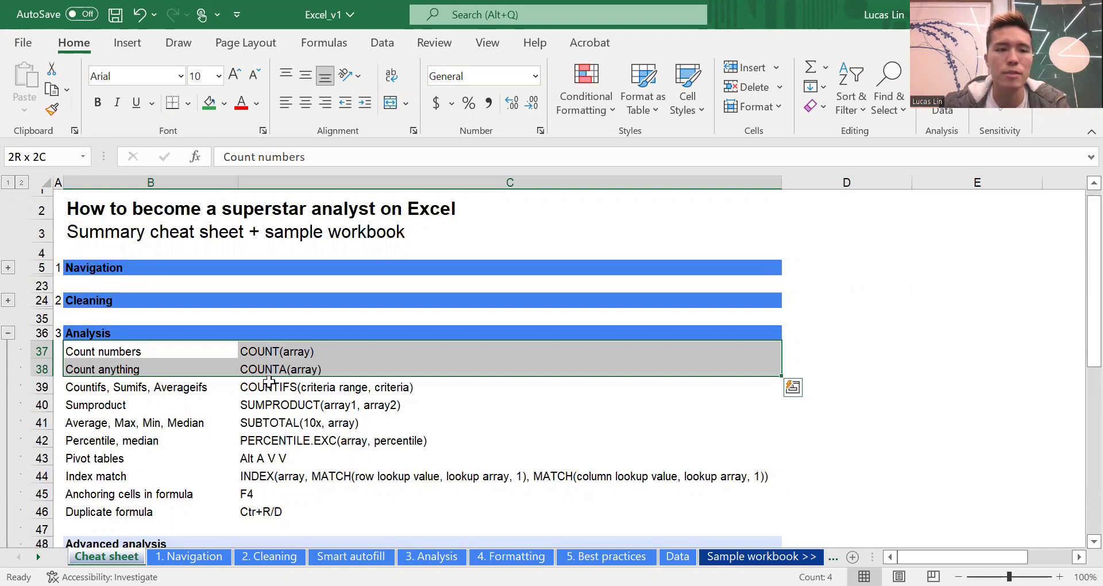
key(Down)
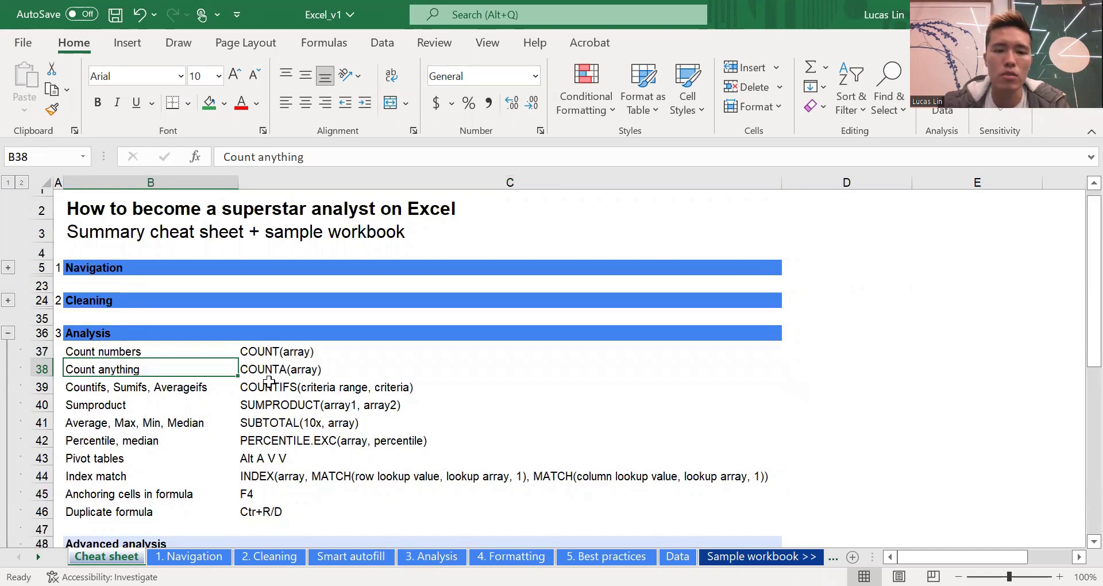
- On the 3. Analysis sheet, clear the COUNTIFS, SUMIFS and AVERAGEIFS results in K6:M7 and the Total result in K3
key(ctrl+Page_Down)
key(ctrl+Page_Down)
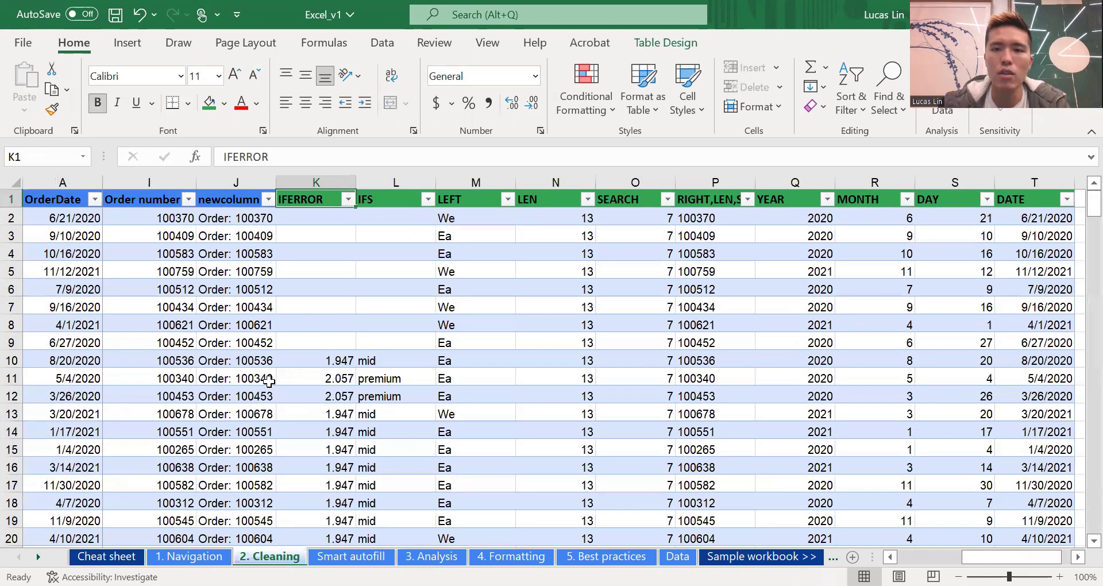
key(ctrl+Page_Down)
key(ctrl+Page_Down)
key(shift+Right)
key(shift+Right)
key(shift+Down)
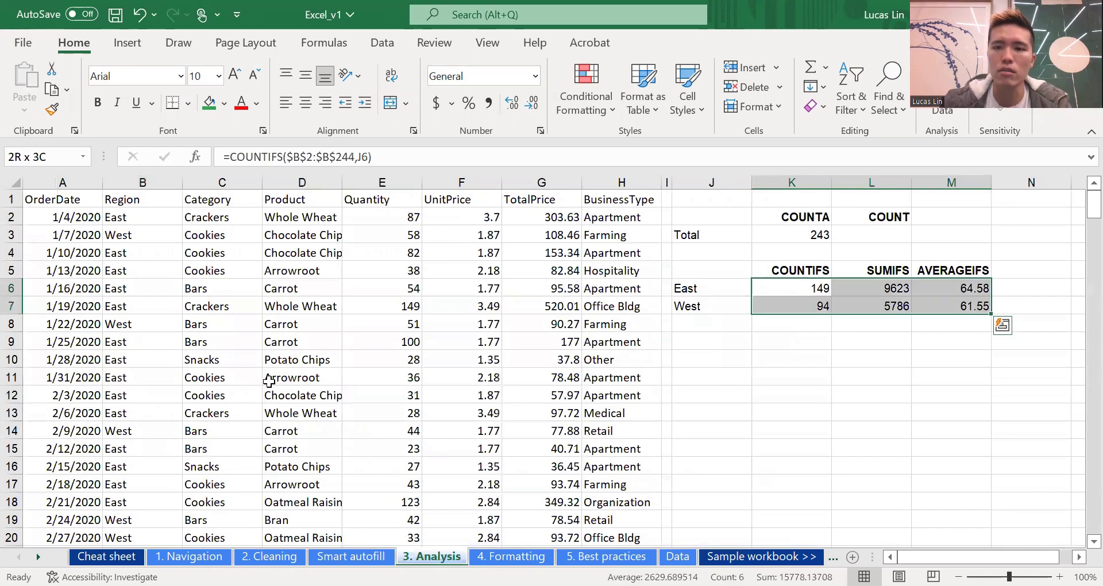
key(Delete)
key(Up)
key(Up)
key(Up)
key(Delete)
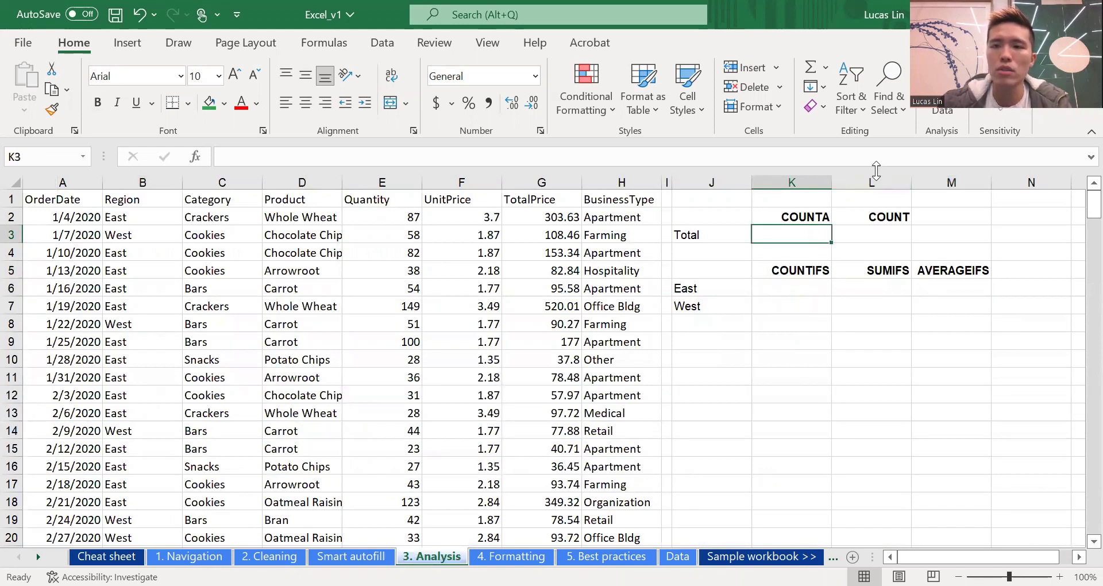
- Change the header in K2 to COUNT and the header in L2 to COUNTA
key(Up)
key(F2)
key(BackSpace)
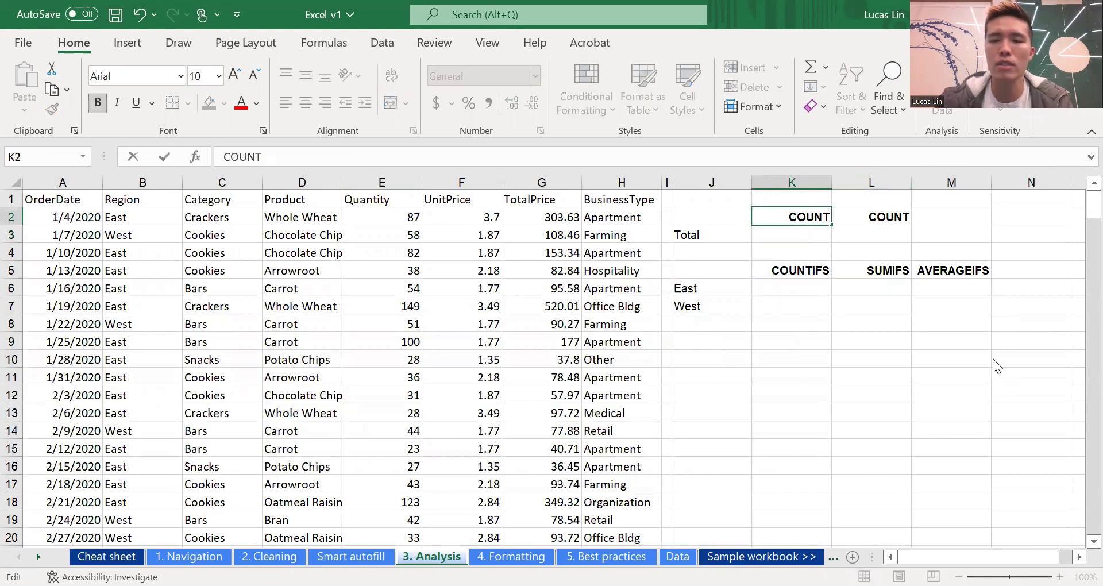
key(Tab)
key(F2)
text(A)
key(Return)
- Enter =COUNT($E$2:$E$244) in K3 to count the Quantity values, with the range anchored absolutely
key(Up)
key(Down)
text(=)
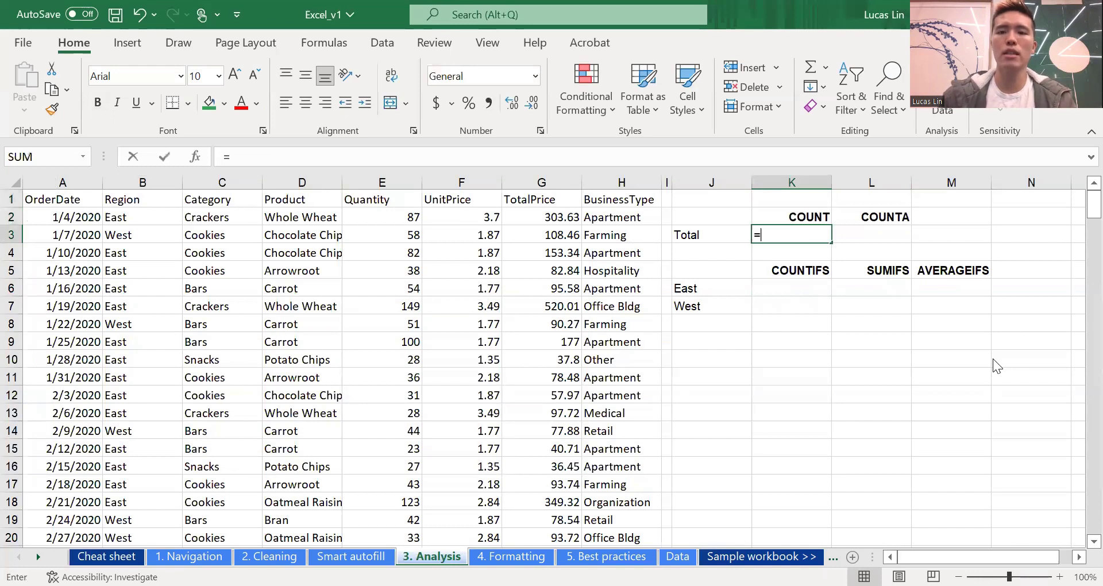
text(COUNT()
key(Left)
key(Left)
key(Left)
key(Left)
key(Left)
key(Up)
key(Up)
key(Down)
key(Left)
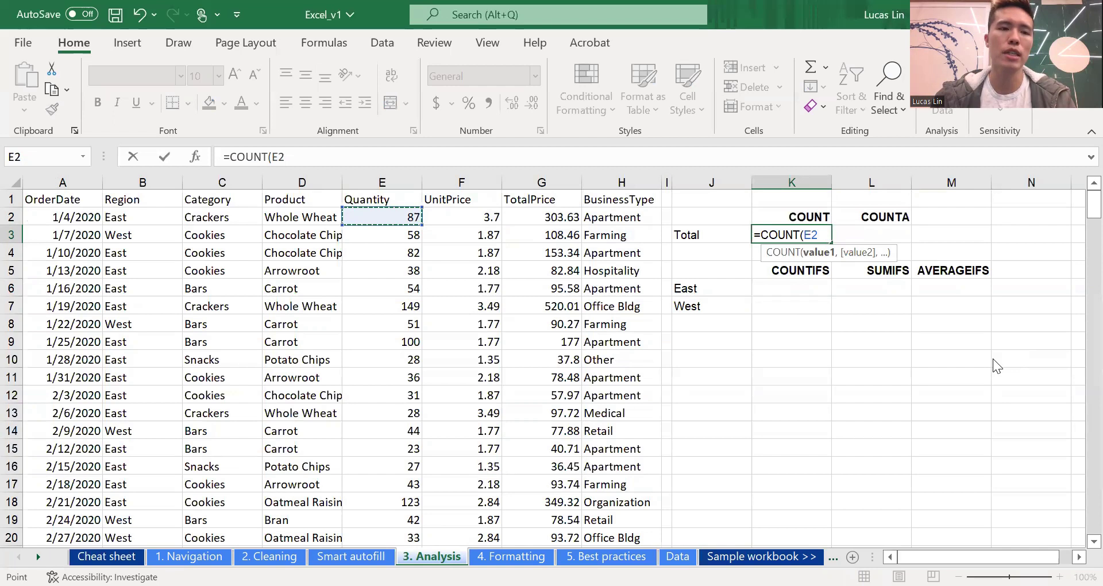
key(ctrl+shift+Down)
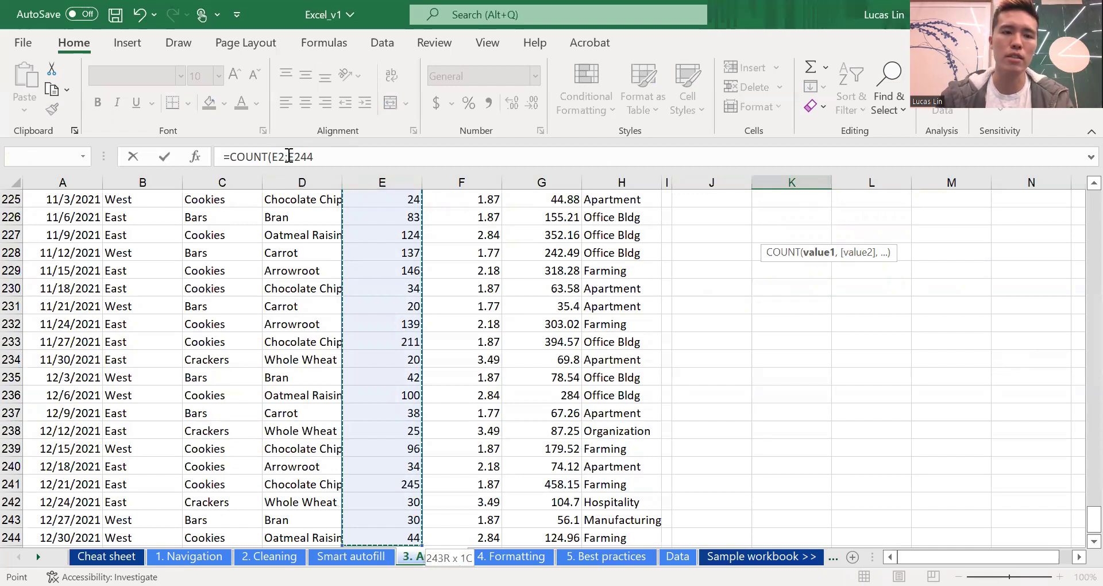
key(F4)
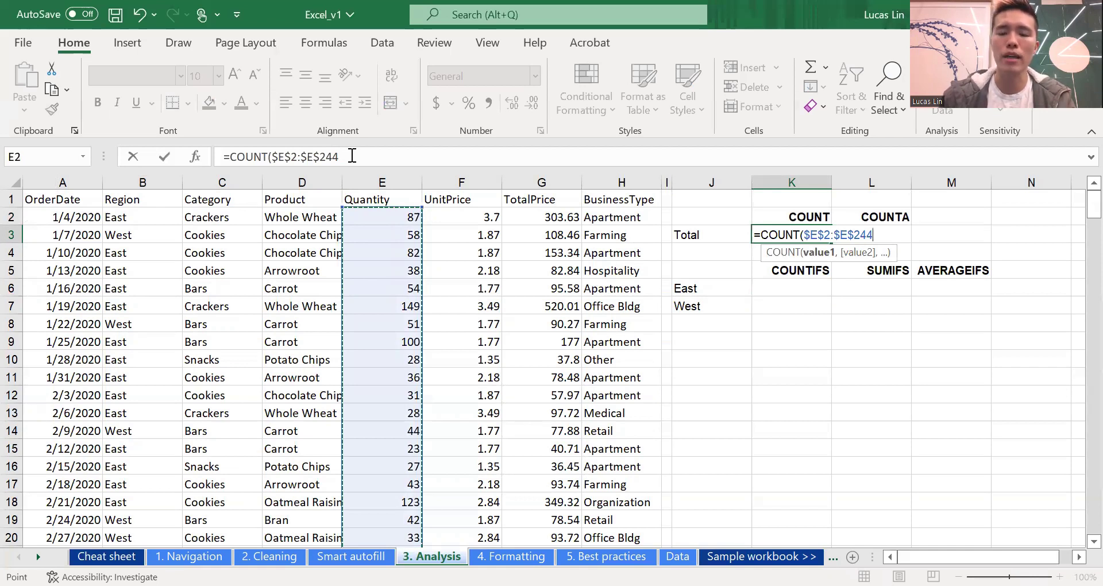
text())
key(Return)
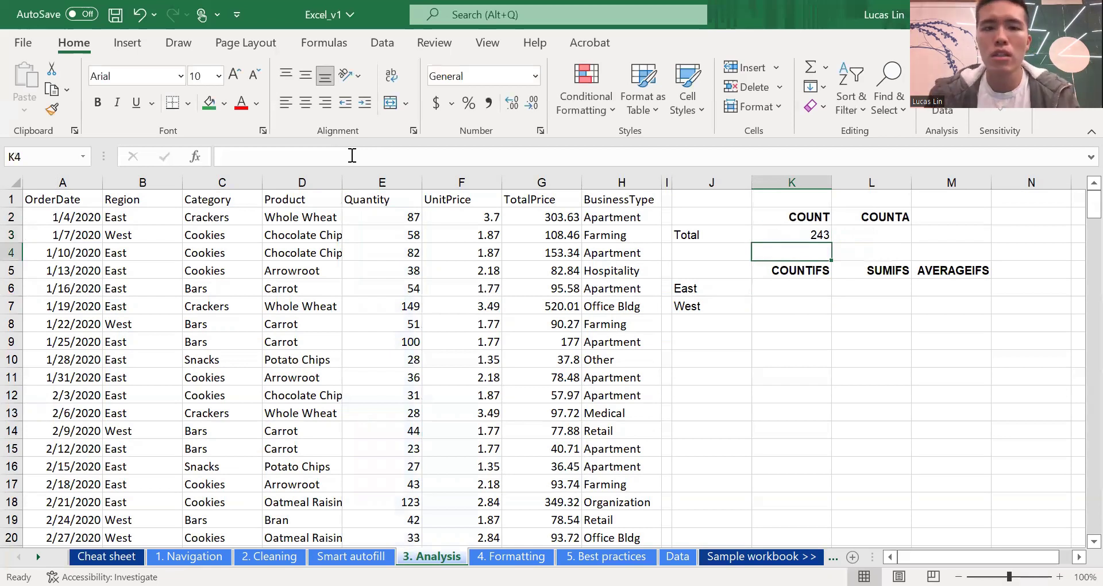
- Fill the COUNT formula from K3 across into L3
key(Up)
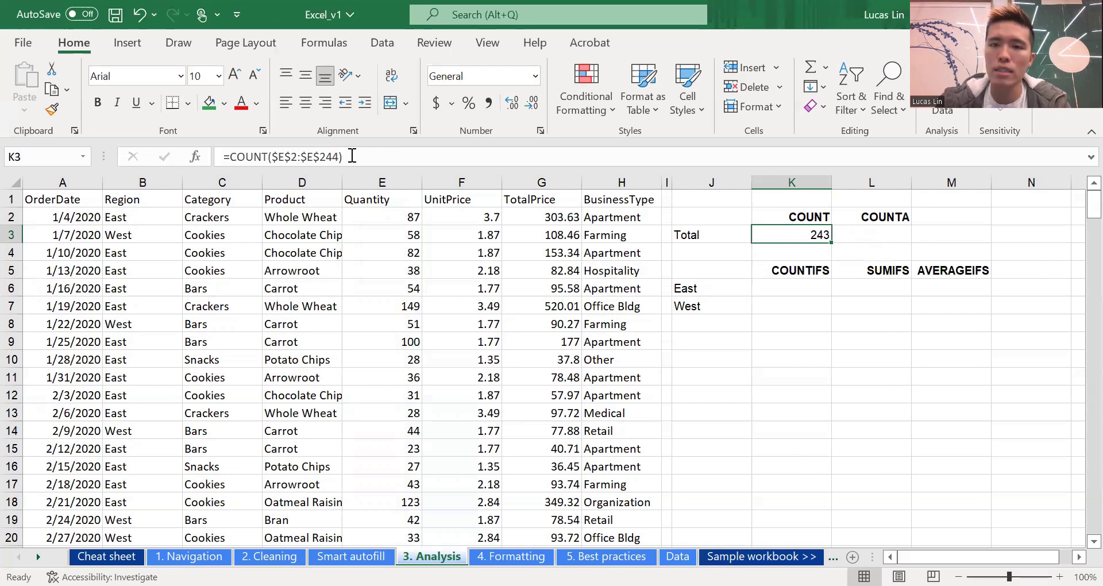
key(shift+Right)
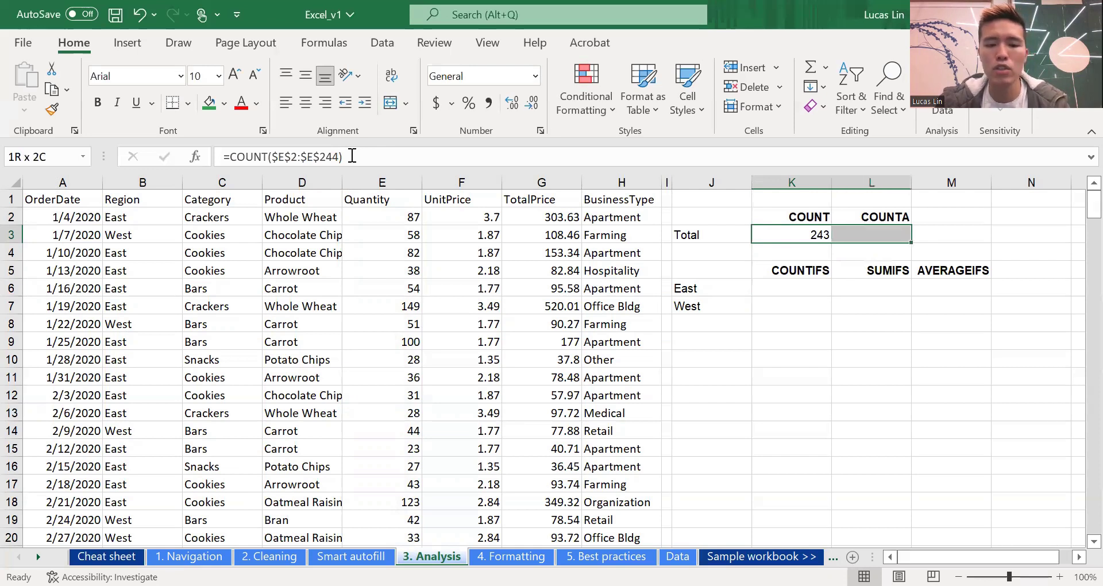
key(ctrl+r)
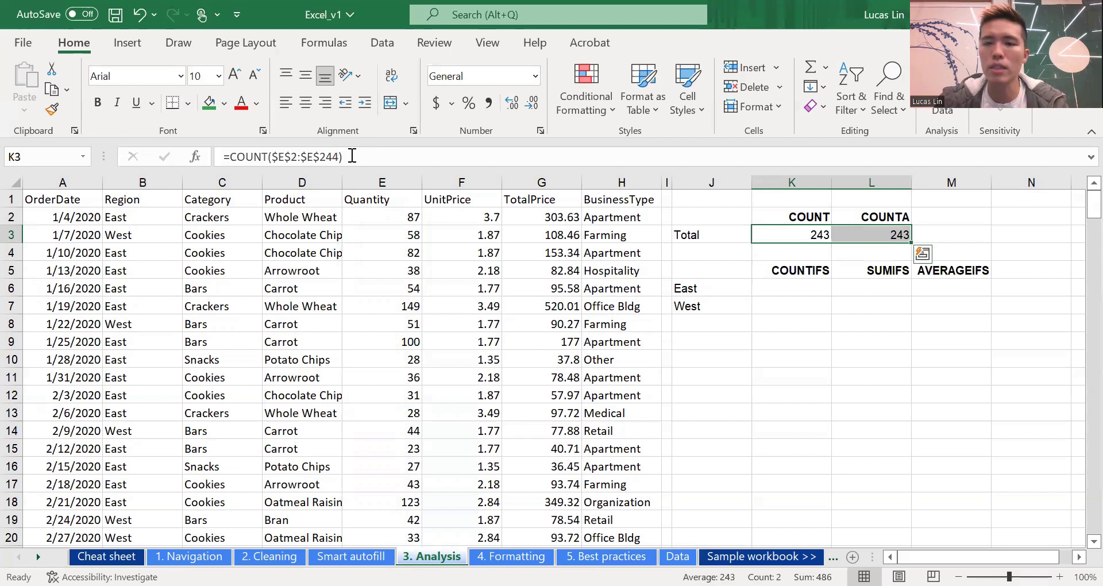
- Compare the formulas in K3 and L3 to check their anchored references
key(Right)
key(Left)
key(Right)
key(Left)
key(Right)
key(Left)
key(Right)
key(Left)
key(Right)
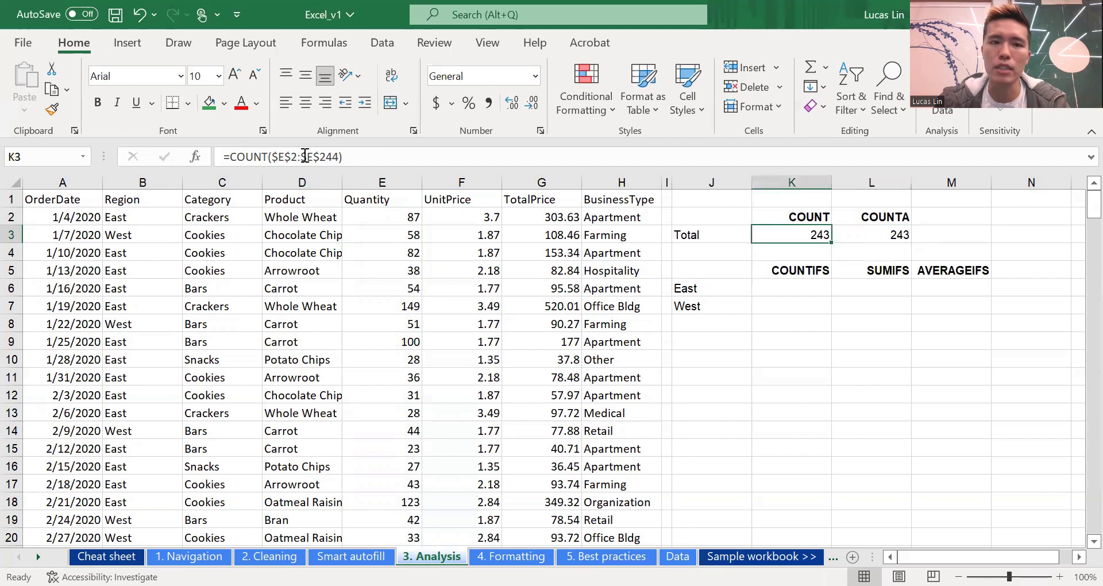
key(Left)
key(Right)
- Change the function in L3 to COUNTA so the formula reads =COUNTA($E$2:$E$244)
key(F2)
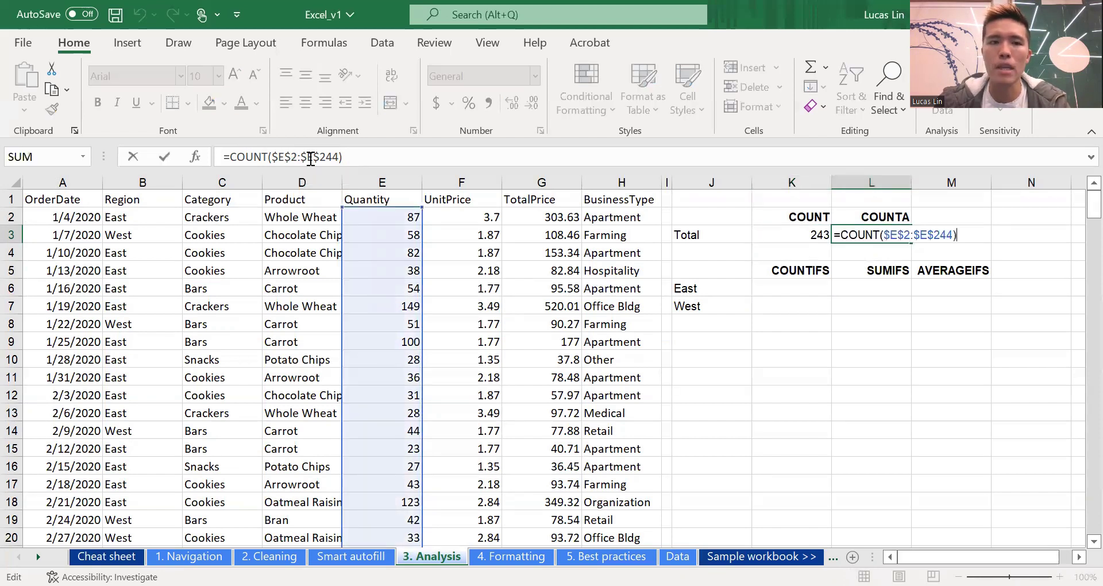
key(shift+Home)
key(Left)
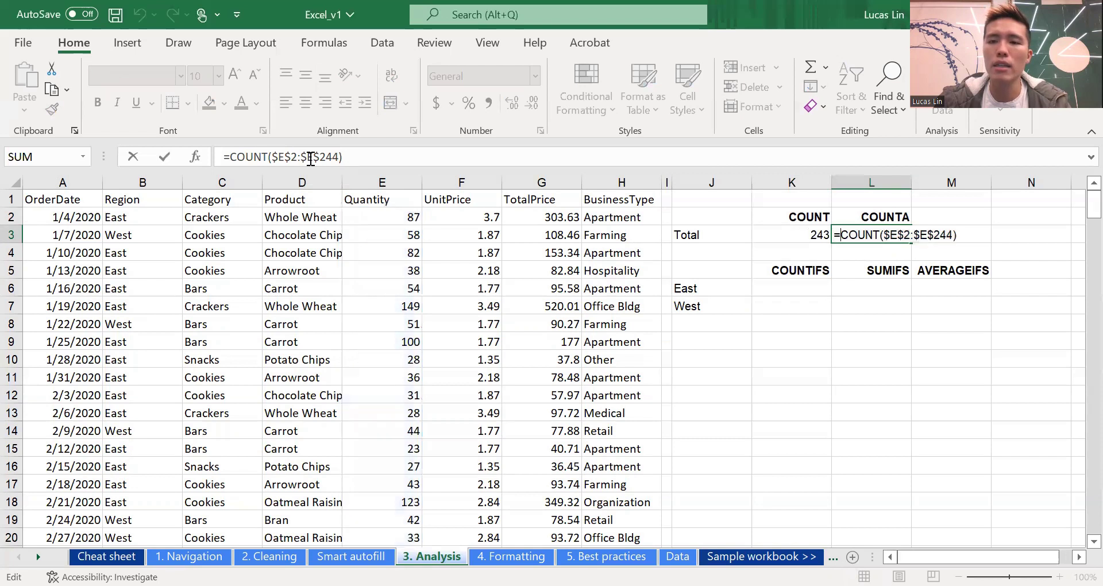
key(Right)
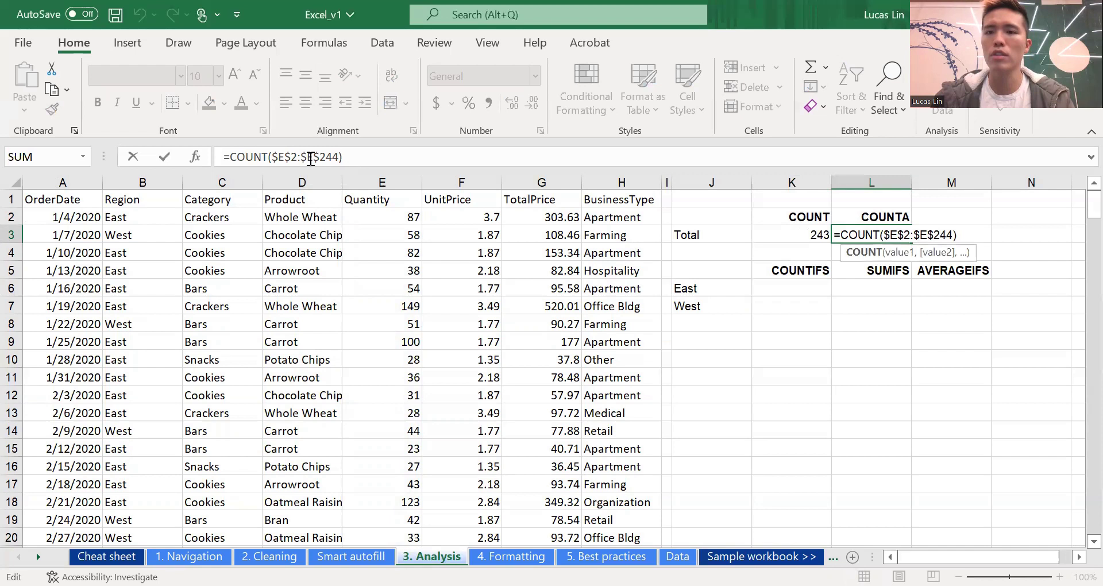
text(A)
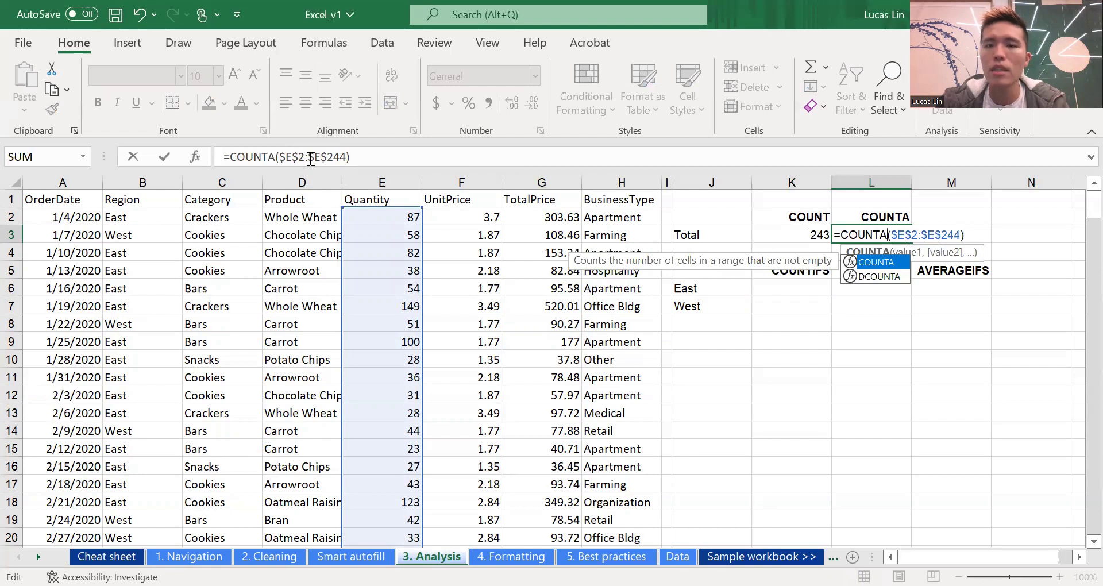
key(ctrl+Return)
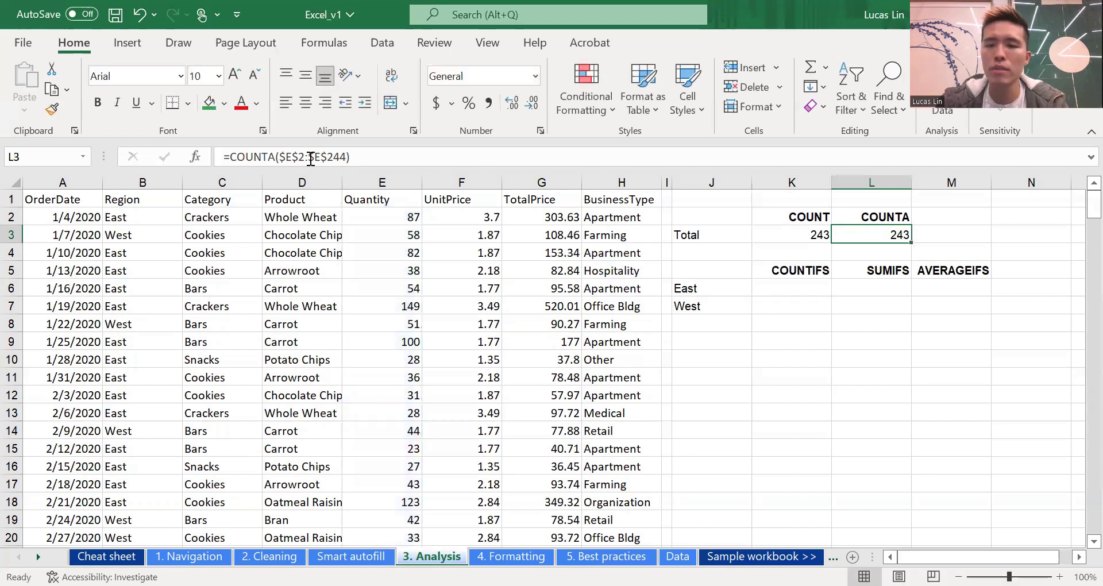
- Shift the COUNTA range in L3 to the Region column so the formula reads =COUNTA($B$2:$B$244), and recheck the formula
key(F2)
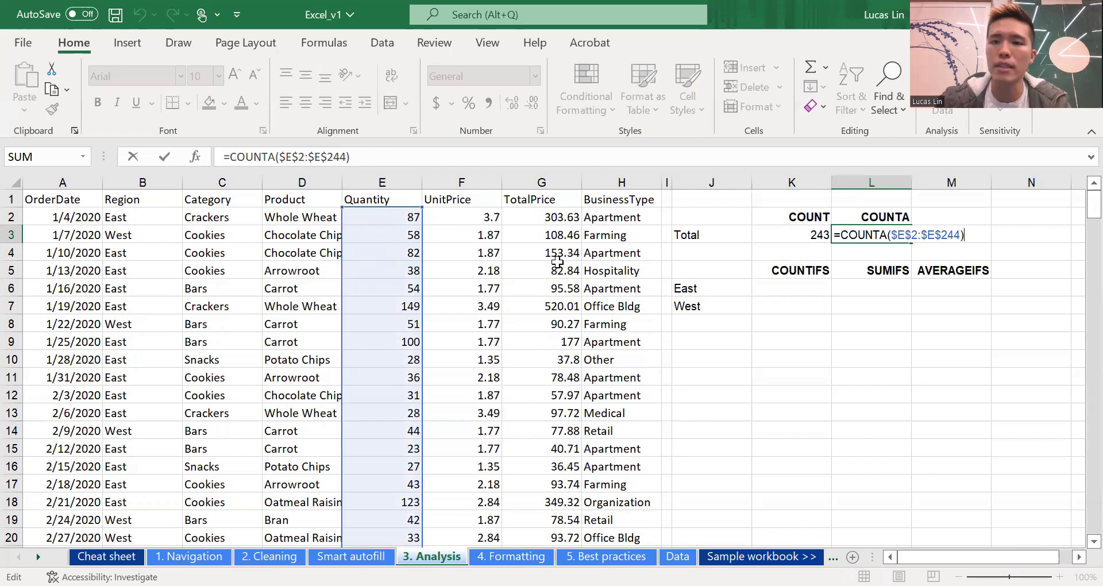
click(424, 248)
double_click(896, 231)
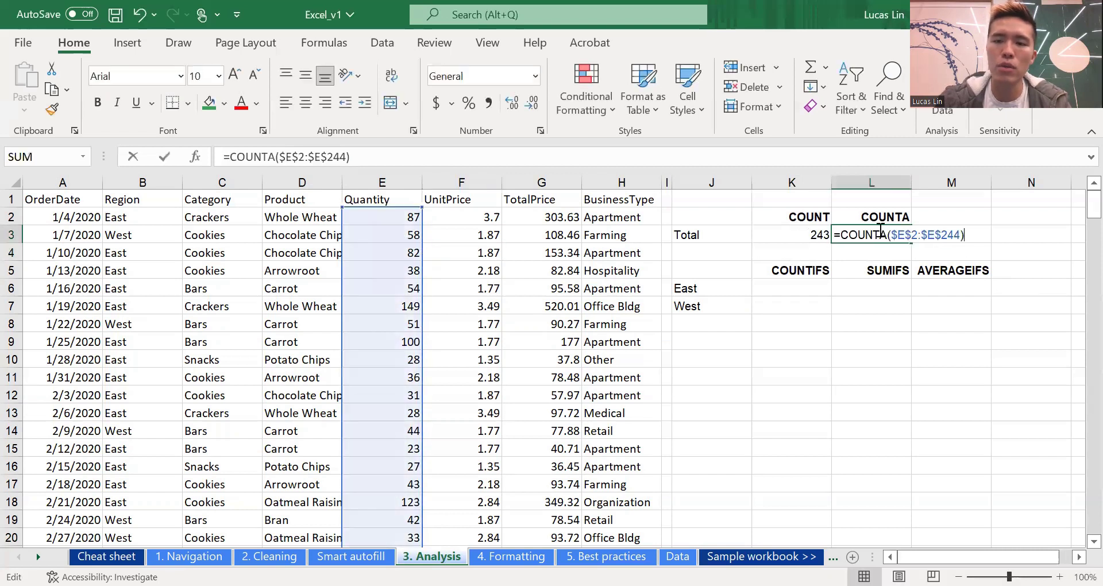
drag(390, 208, 140, 222)
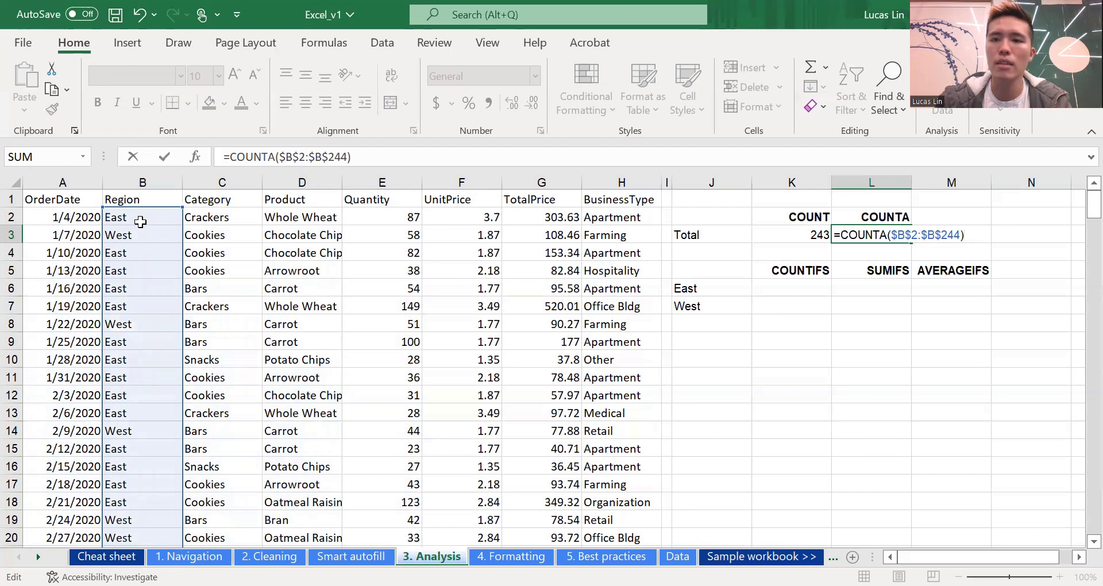
key(Return)
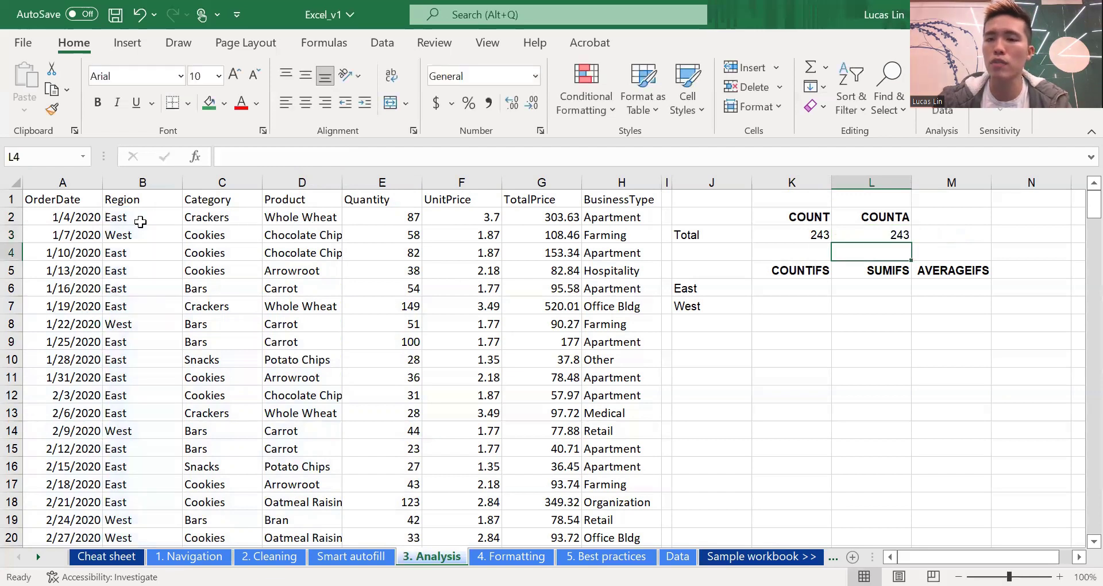
key(Up)
key(F2)
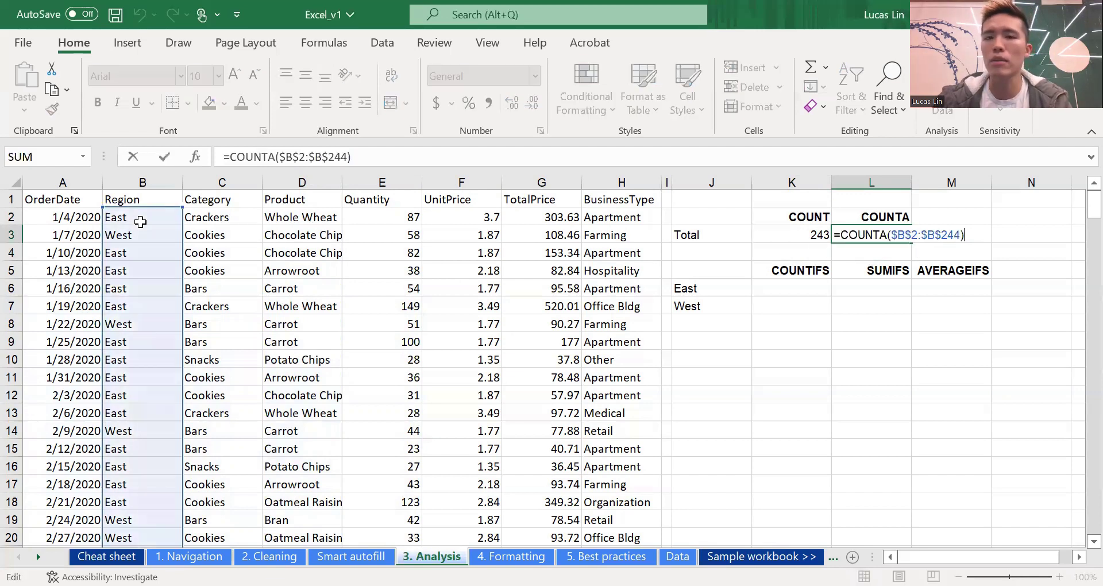
key(Escape)
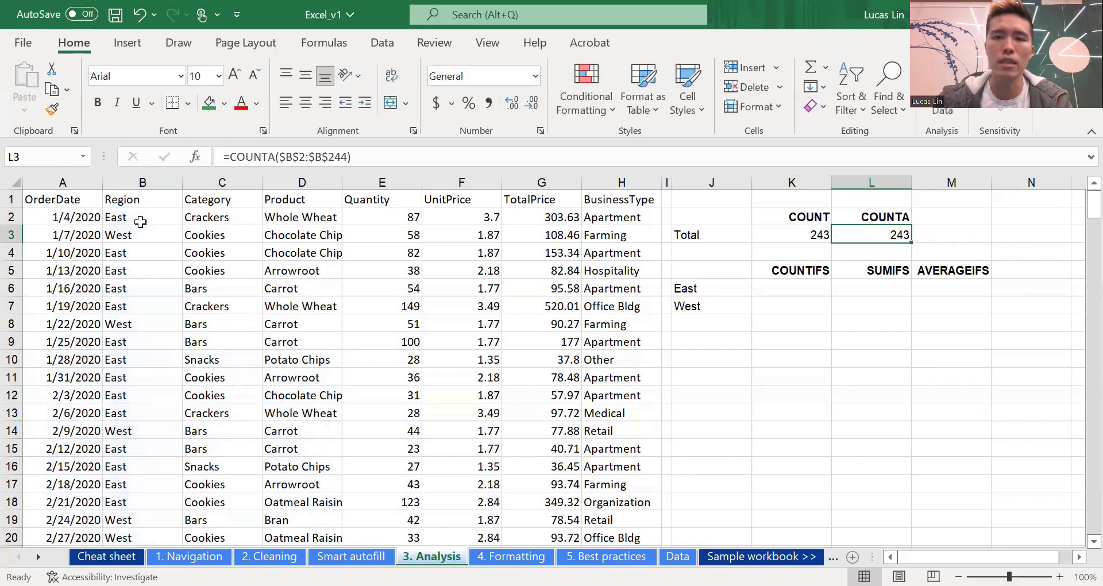
- Try the COUNT formula in K3 on the Region column with =COUNT($B$2:$B$244), undo that change and recheck the restored formula
key(Left)
key(F2)
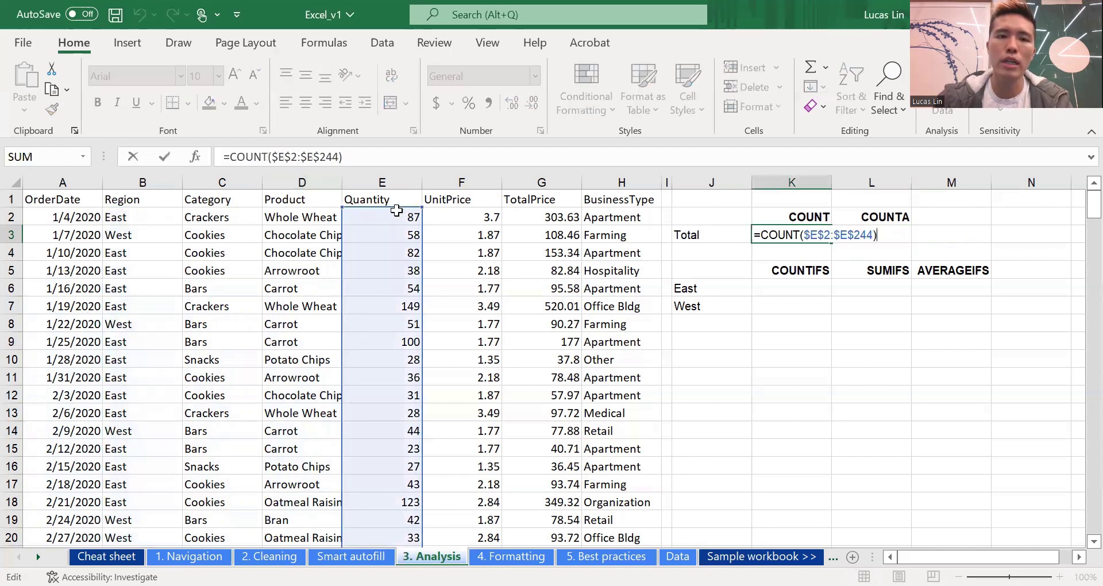
drag(397, 205, 129, 215)
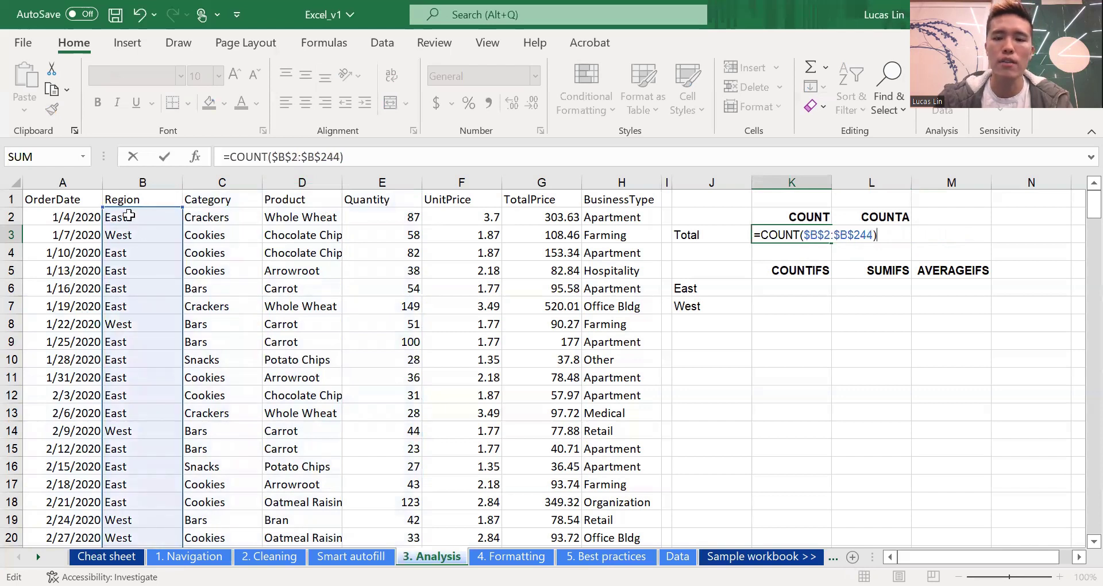
key(ctrl+Return)
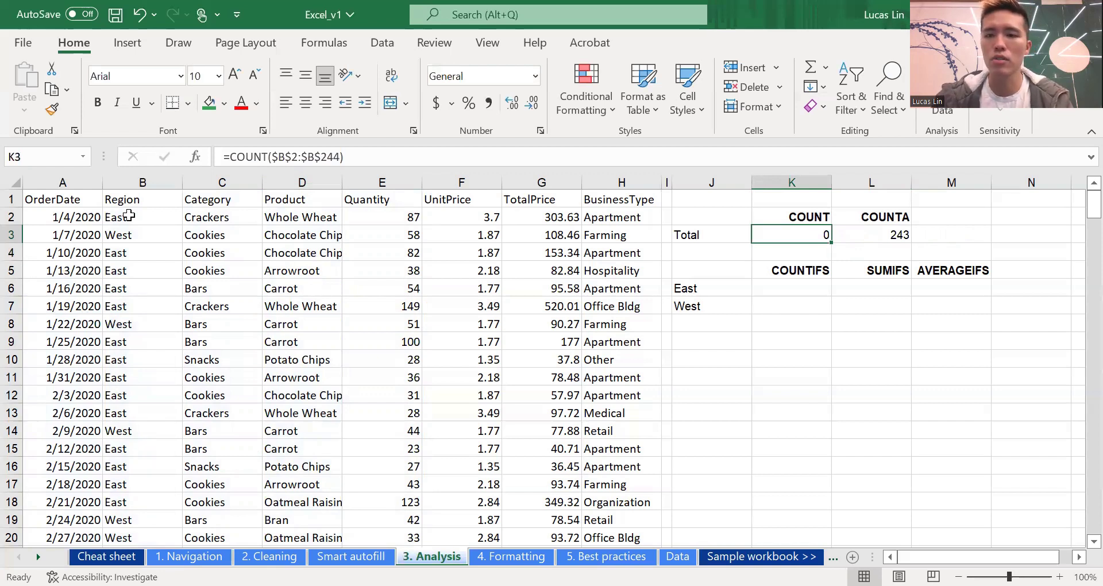
key(ctrl+z)
key(F2)
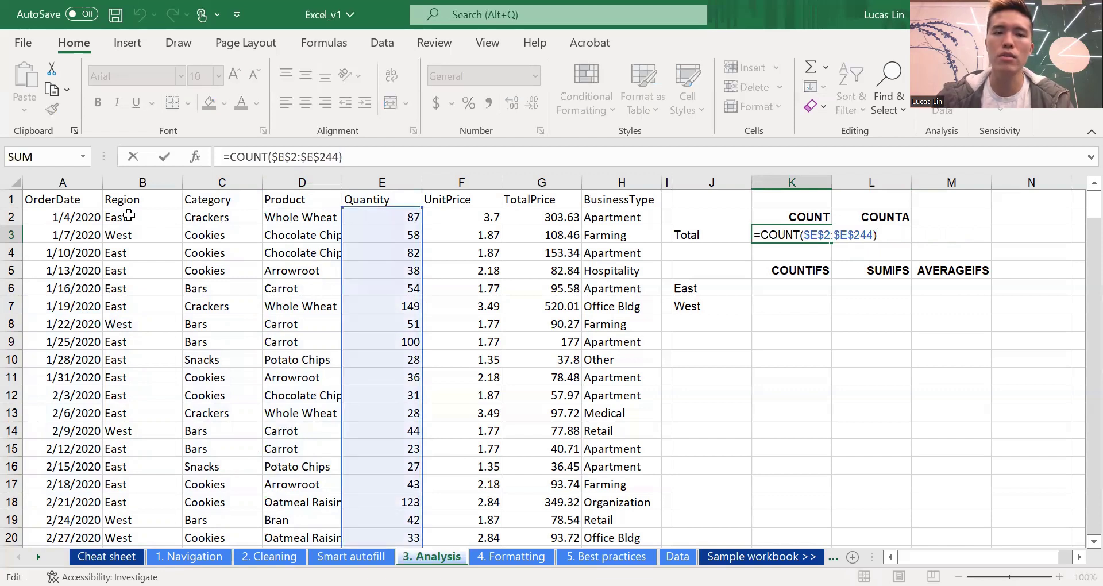
key(Escape)
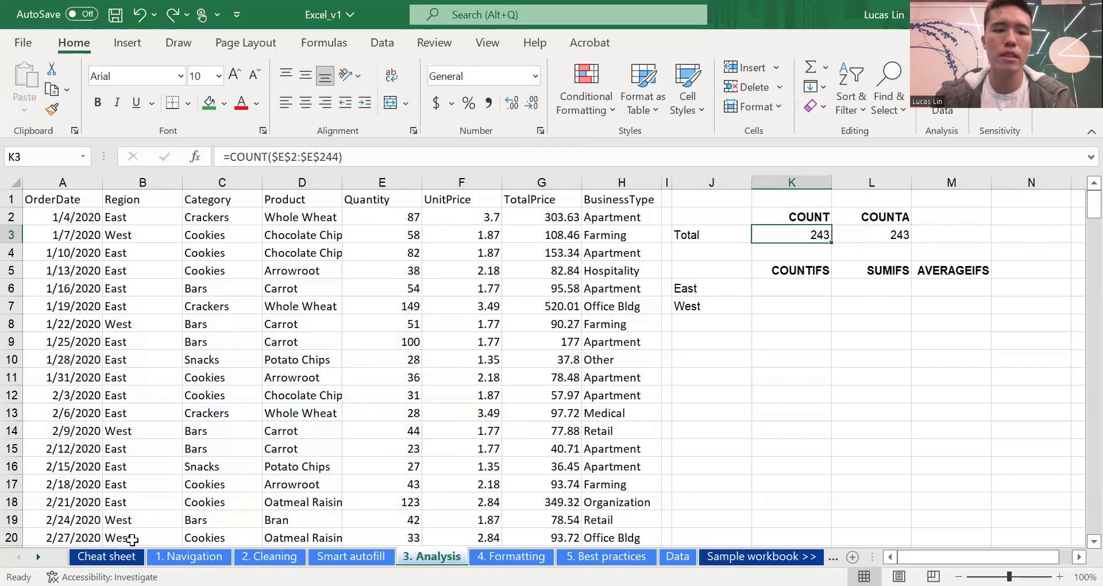
- Look up the Countifs, Sumifs, Averageifs entry on the Cheat sheet and return to the 3. Analysis sheet
click(109, 556)
click(164, 387)
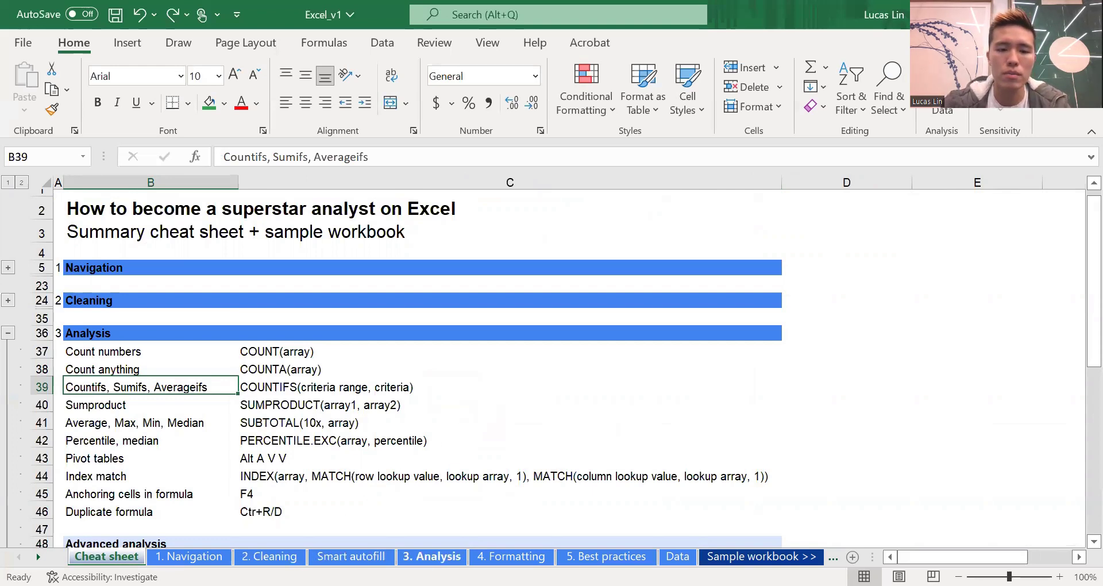
click(431, 556)
- Begin a COUNTIFS formula in K6 with the fully anchored Region range $B$2:$B$244 as the criteria range
click(801, 289)
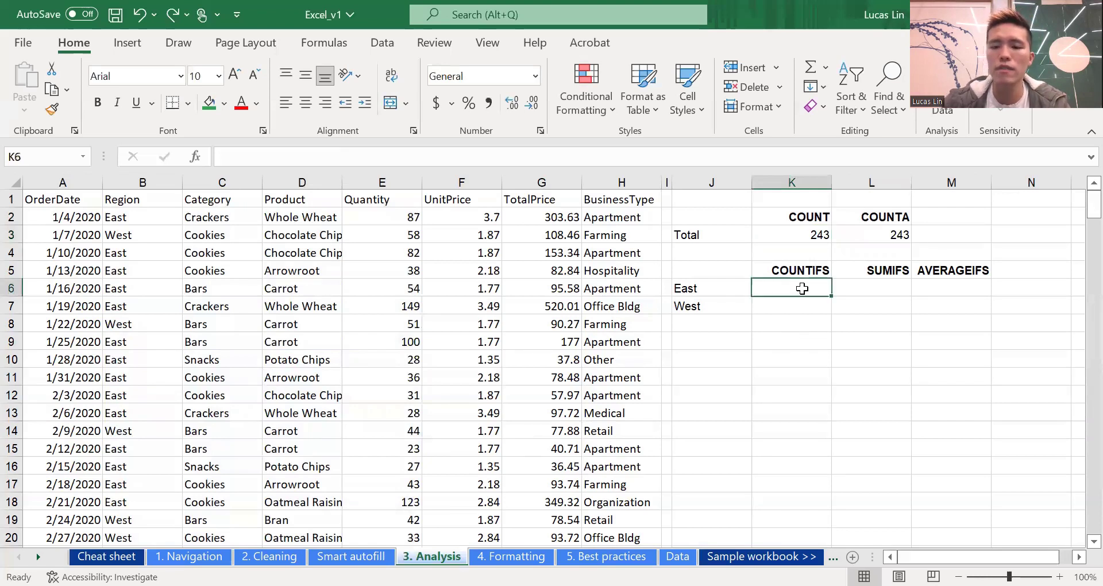
text(=)
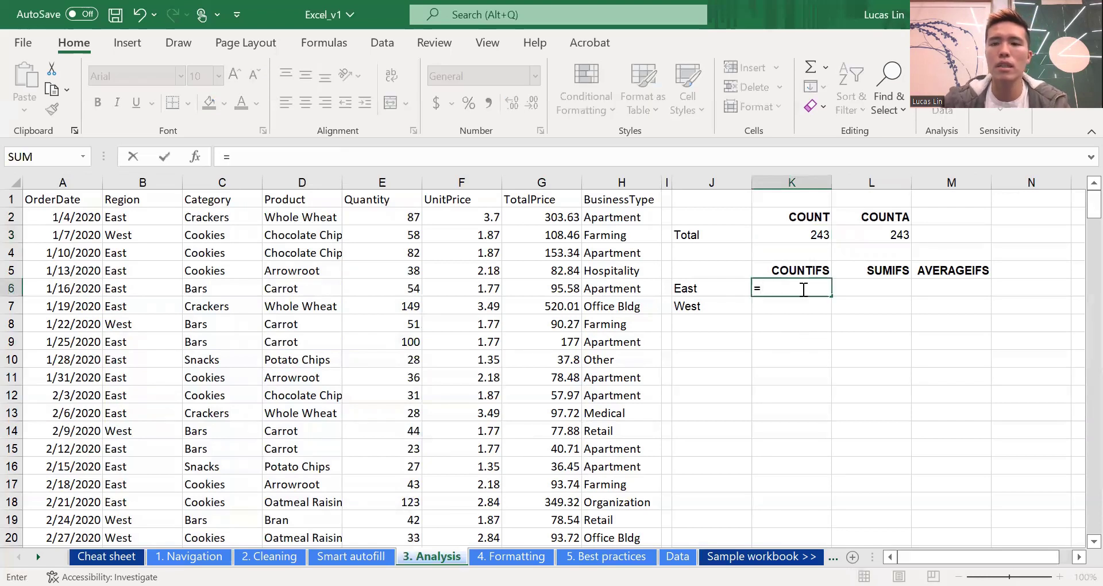
text(countifs)
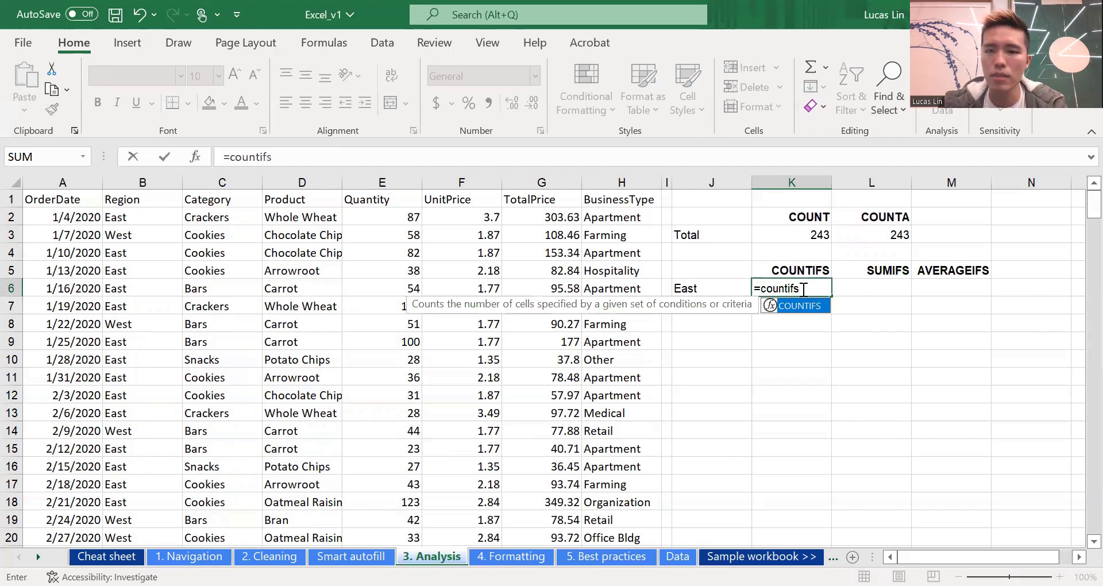
key(Tab)
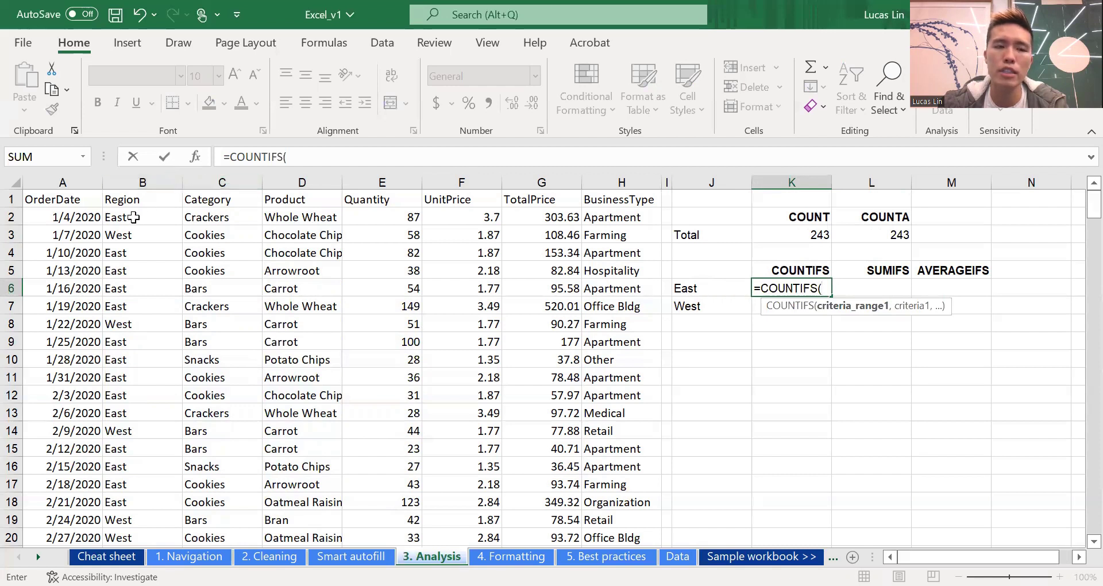
click(134, 217)
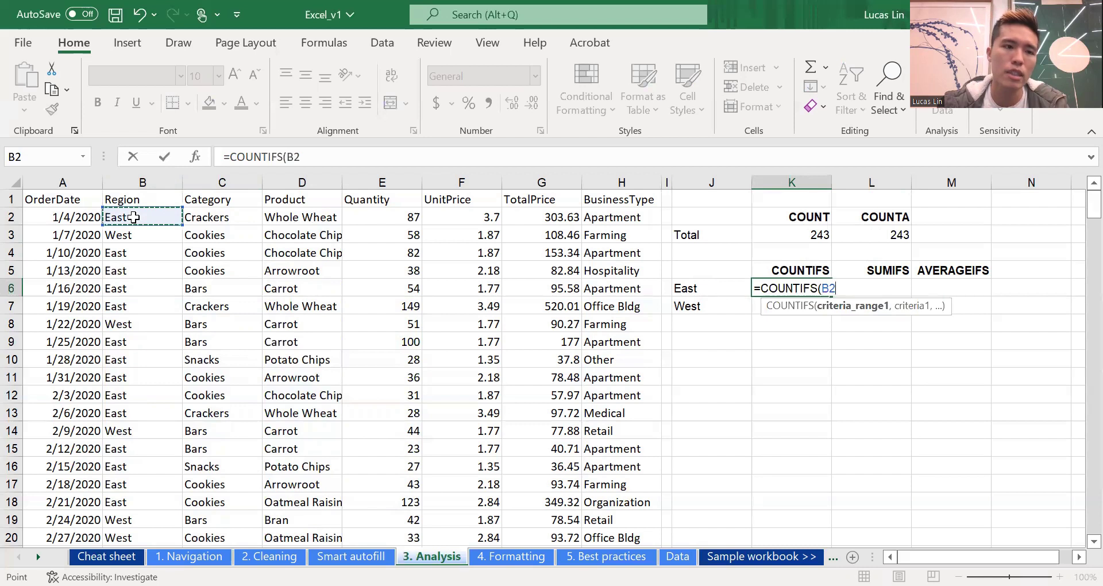
key(ctrl+shift+Down)
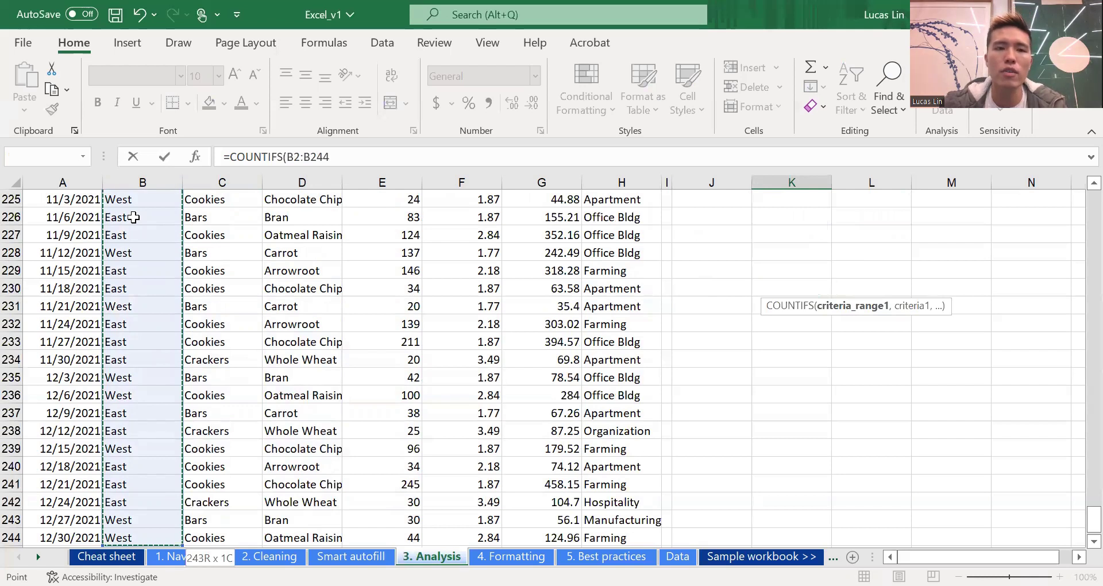
key(F4)
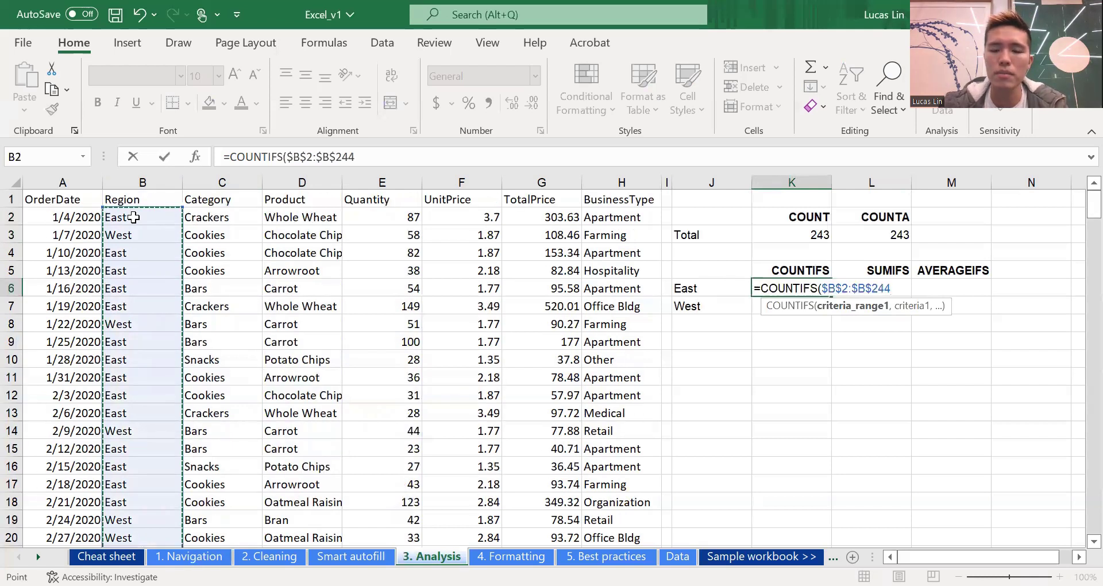
text(,)
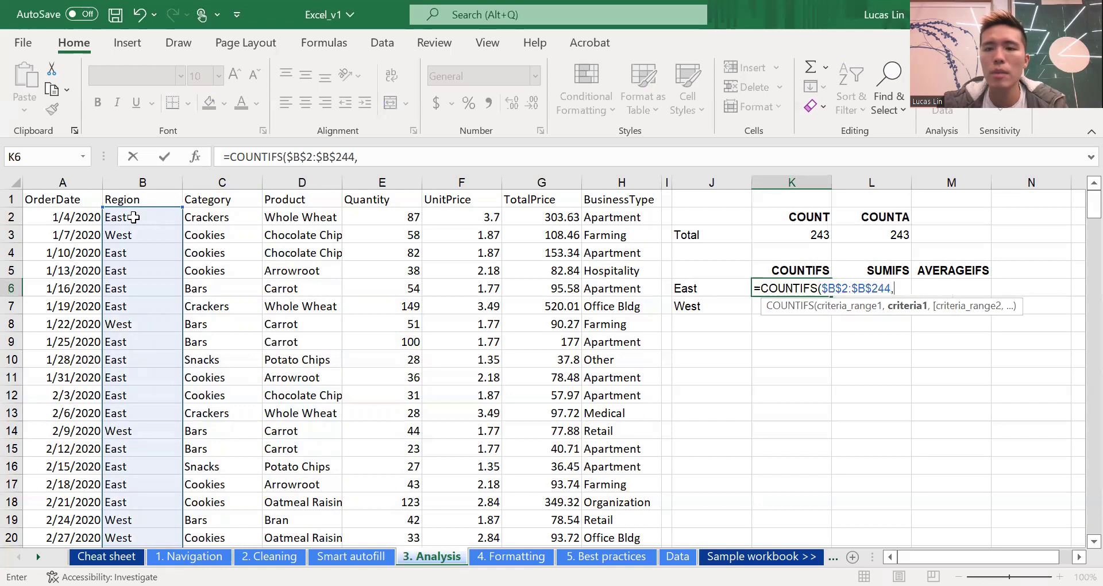
- Complete the COUNTIFS formula in K6 with the East label as column-anchored criterion, giving =COUNTIFS($B$2:$B$244,$J6)
key(Left)
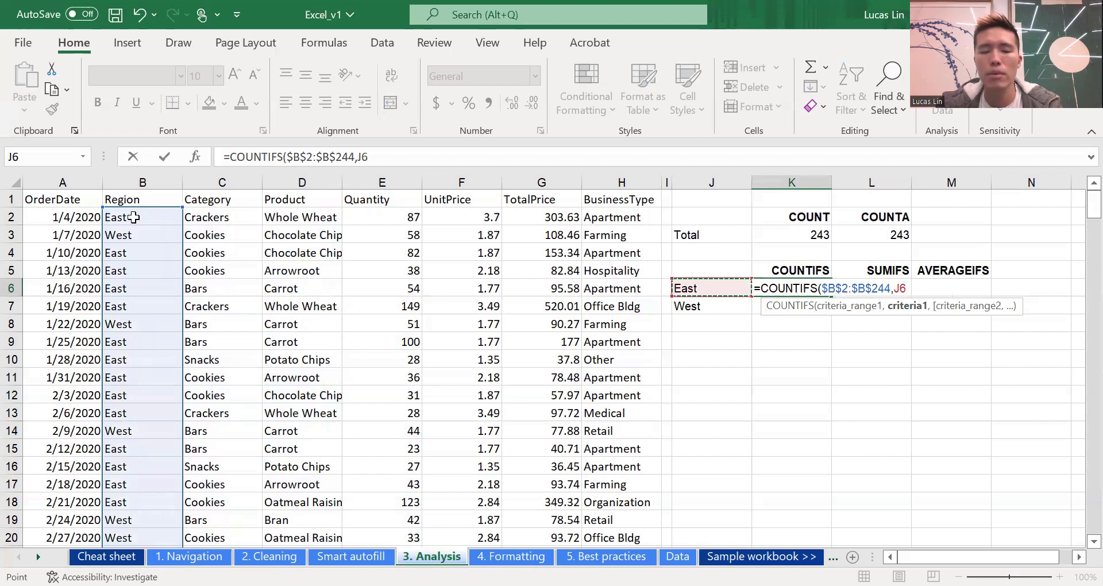
key(F4)
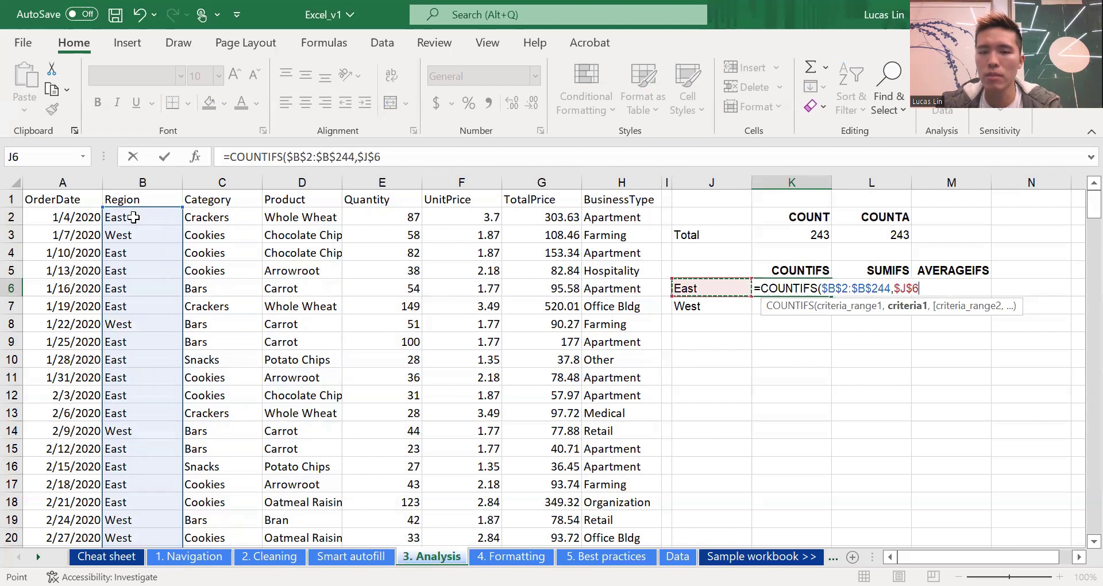
key(F4)
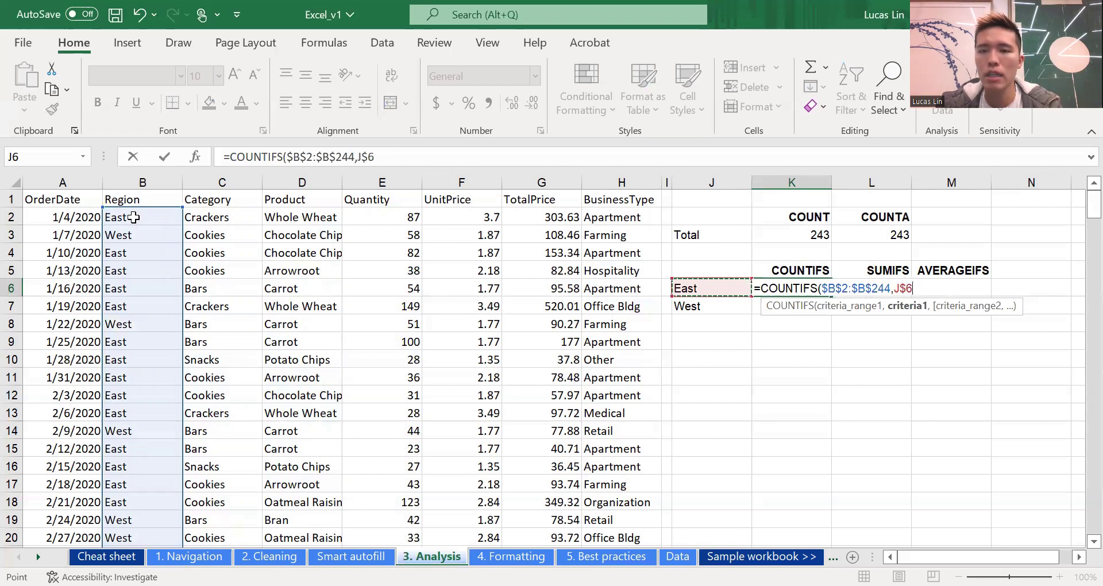
key(F4)
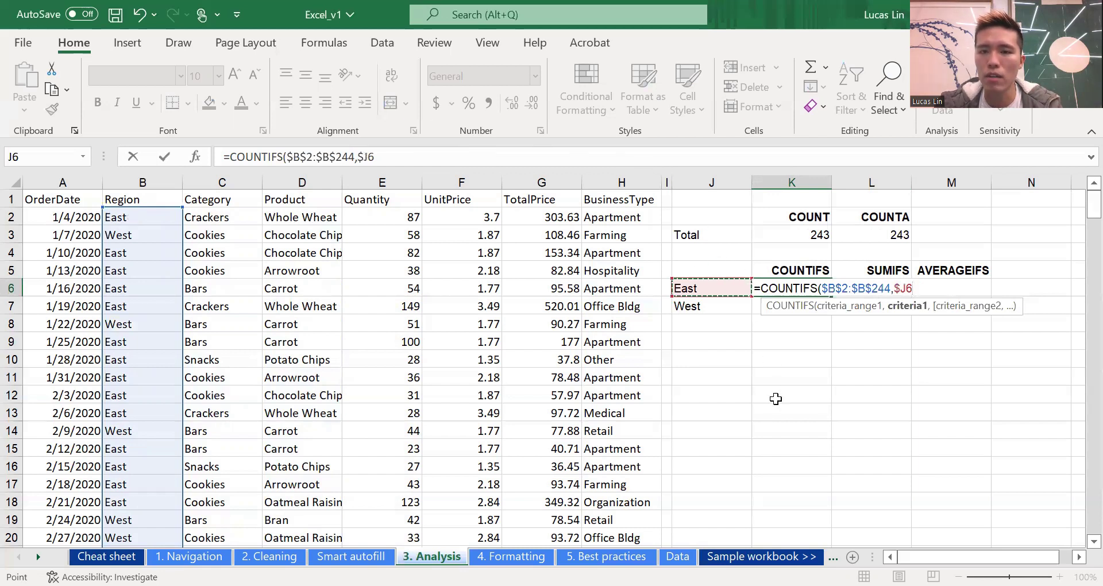
click(903, 287)
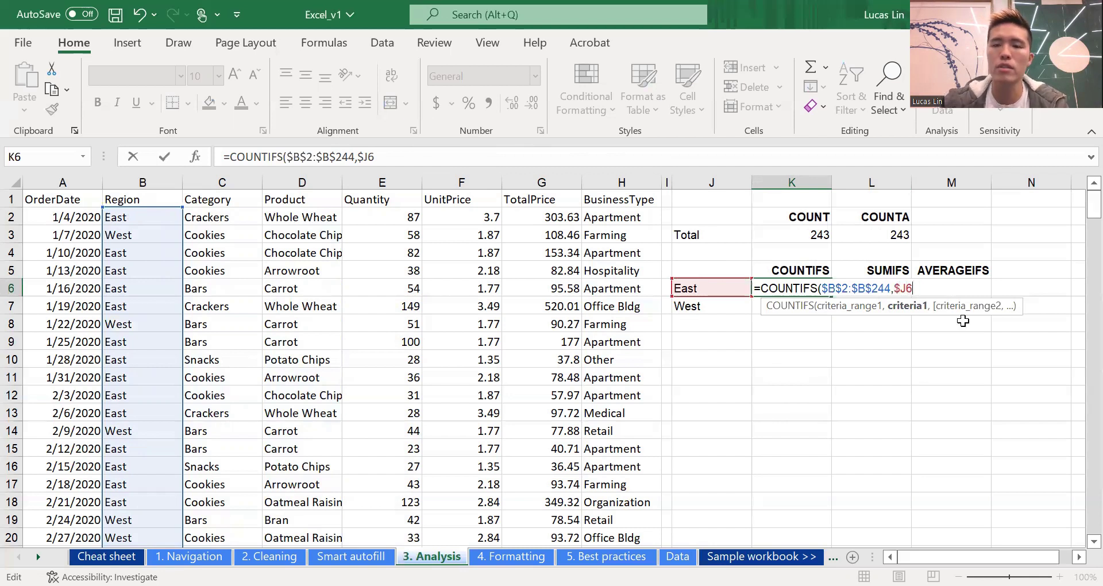
text())
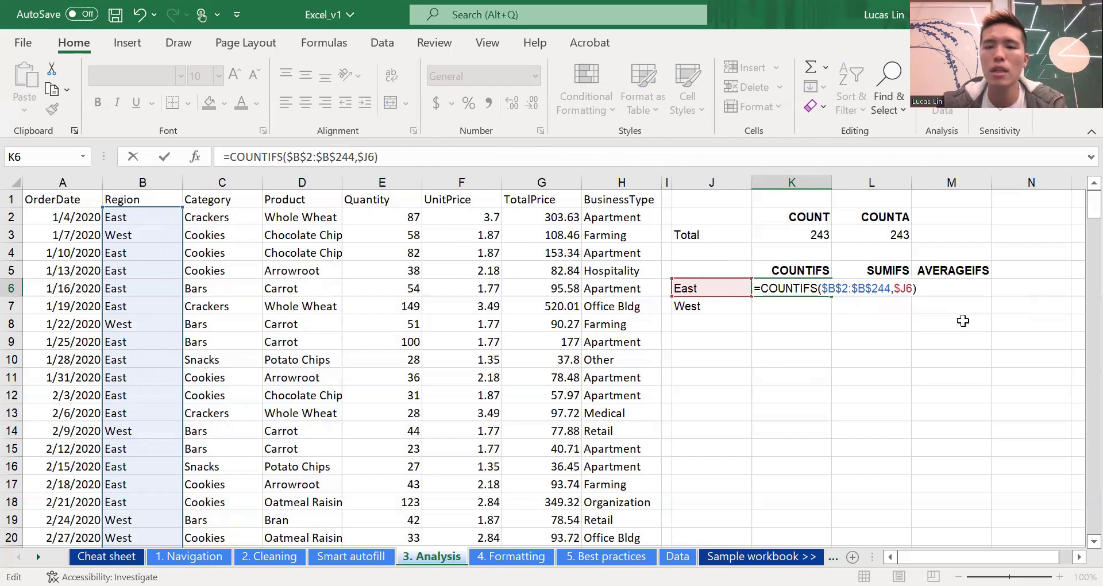
key(Return)
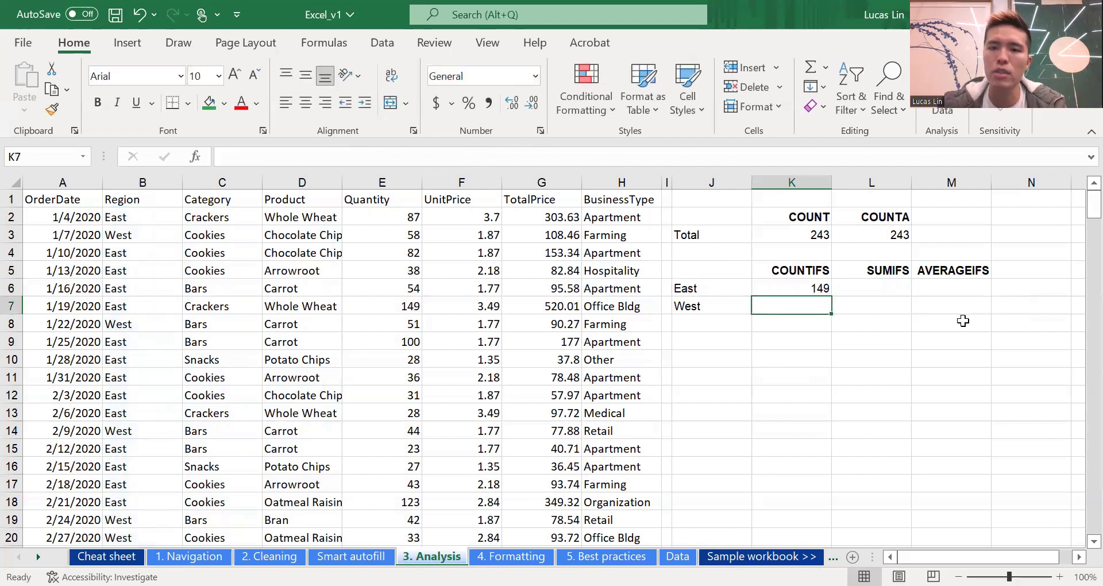
- Fill the COUNTIFS formula from K6 down into K7 for the West row
key(Up)
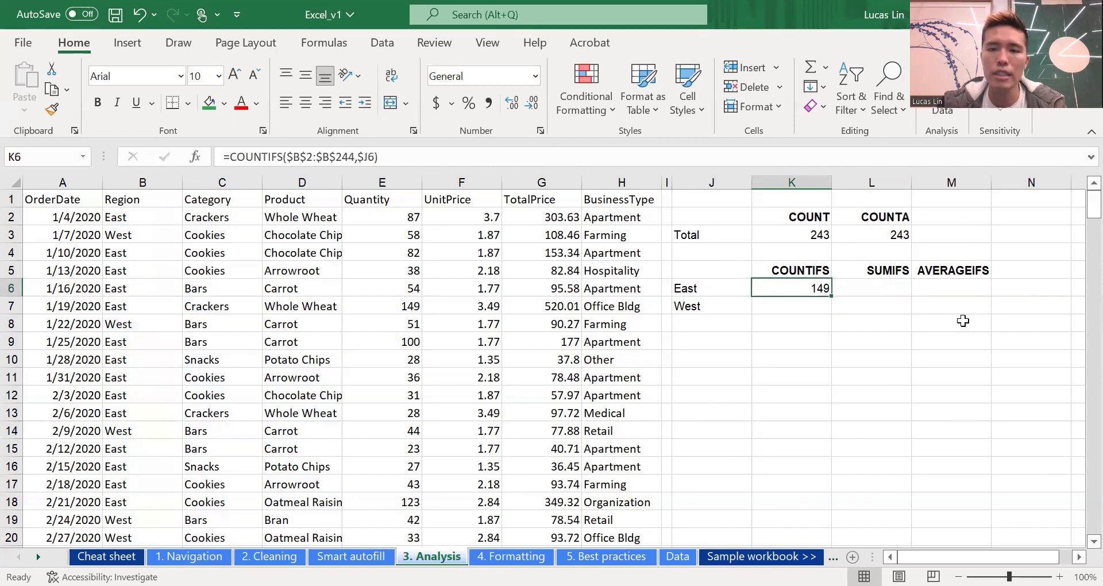
key(shift+Down)
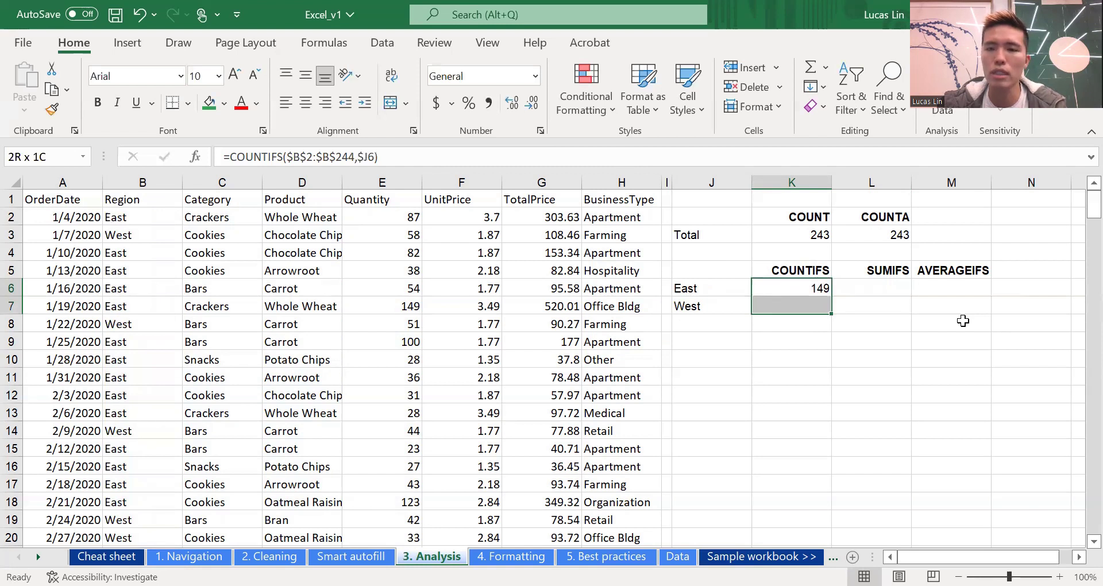
key(ctrl+d)
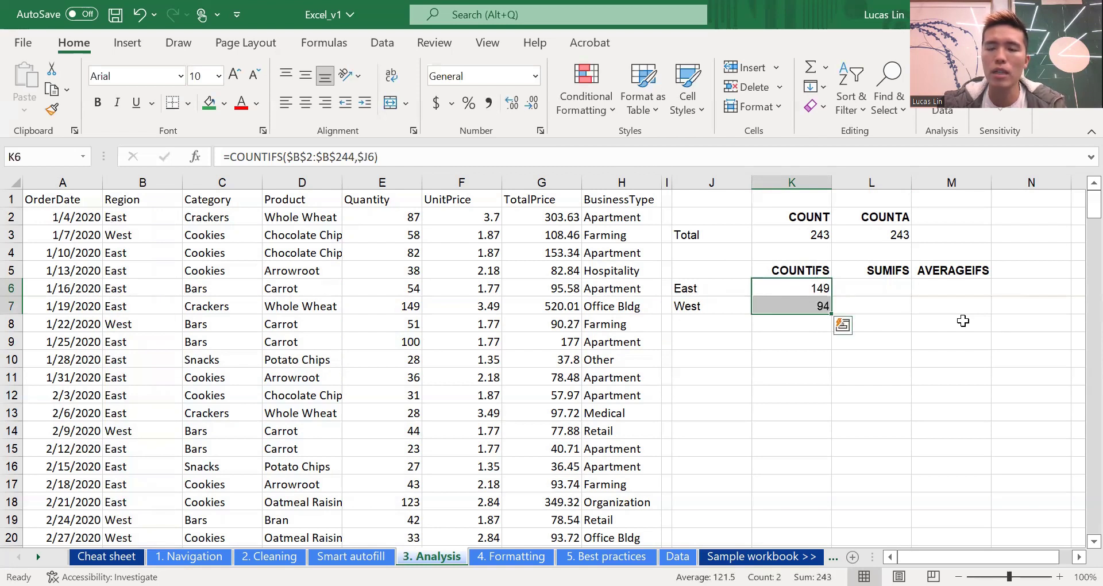
- Examine the criterion reference in the filled COUNTIFS formula in K7
key(Down)
key(F2)
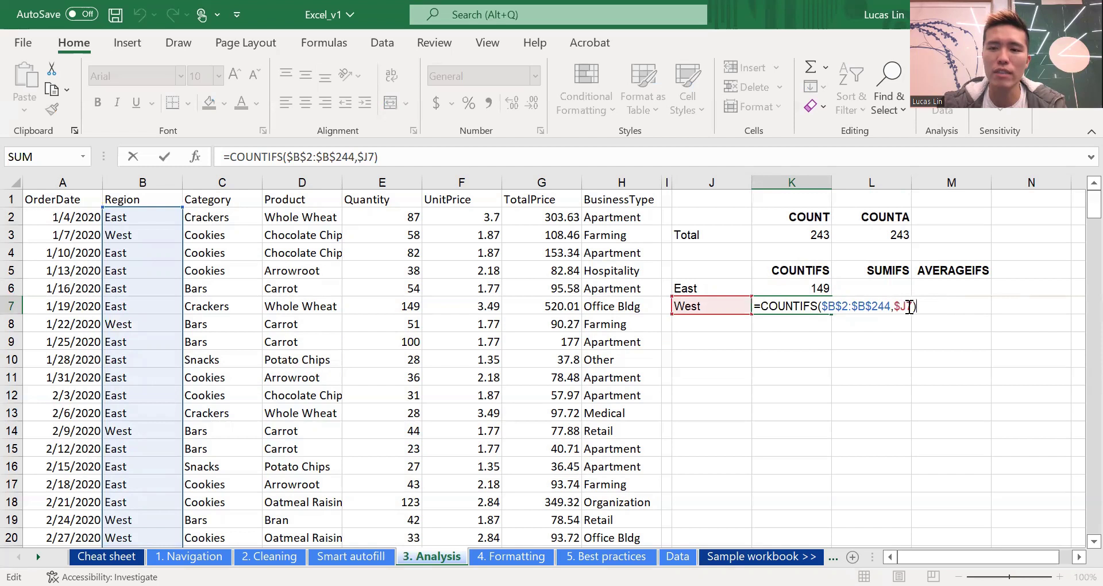
drag(912, 307, 894, 305)
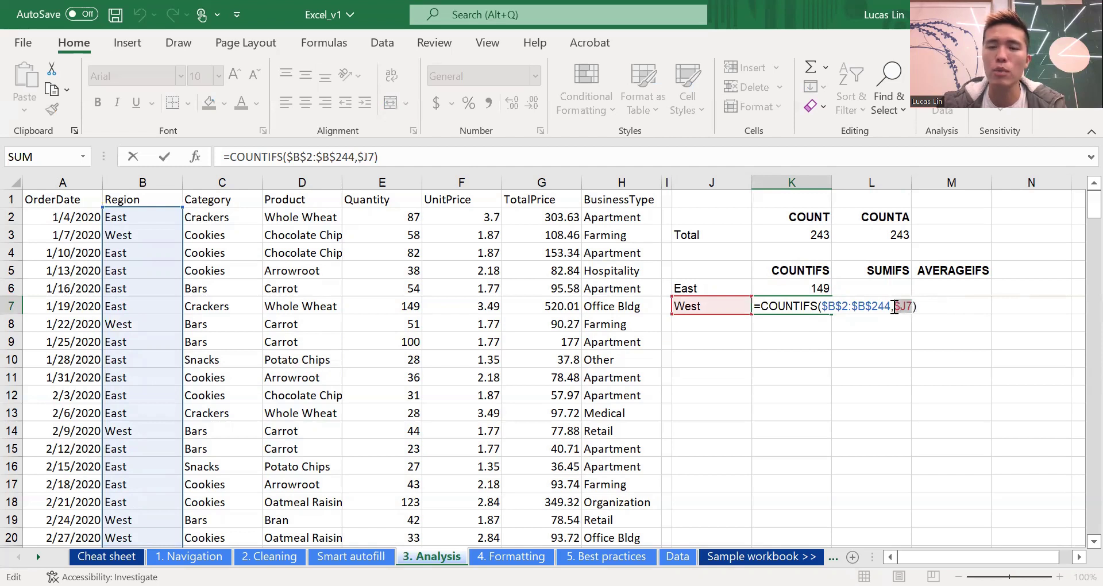